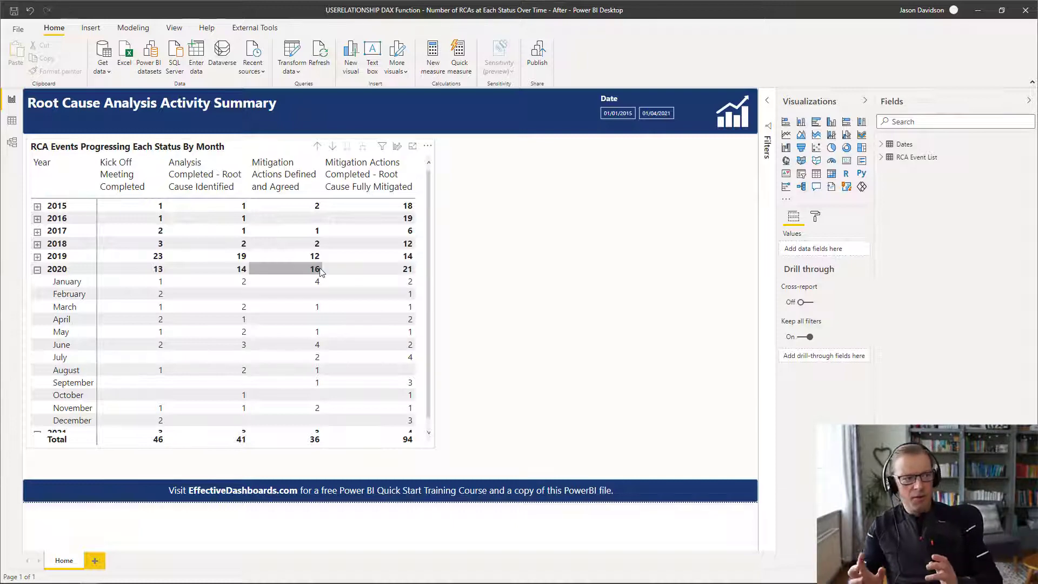
Step: Collapse the 2020 months in the RCA events matrix
left_click(37, 269)
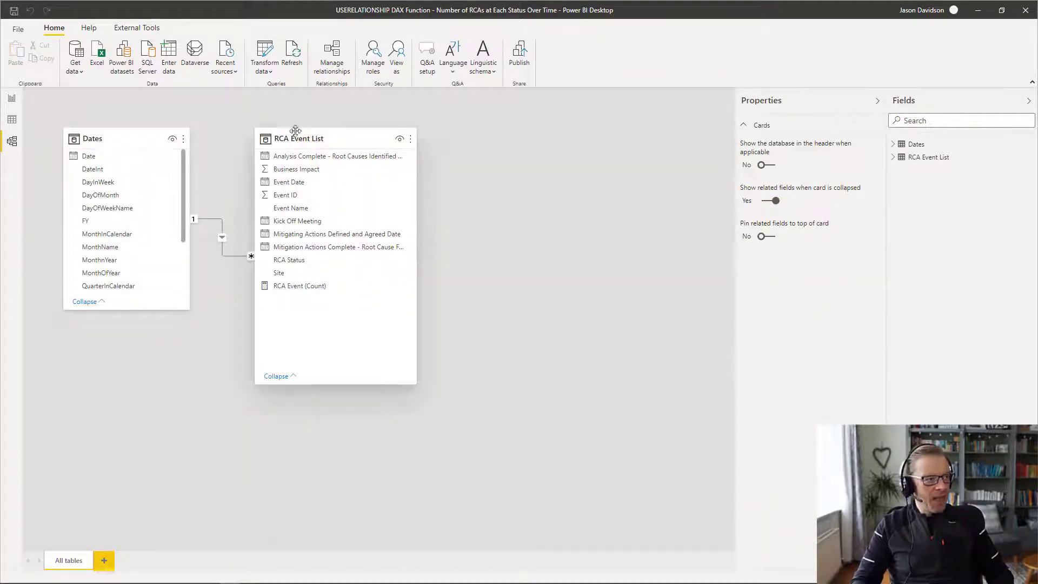
Step: Rearrange the model diagram so the RCA Event List table sits below and to the right of the Dates table
left_click_drag(314, 135, 327, 233)
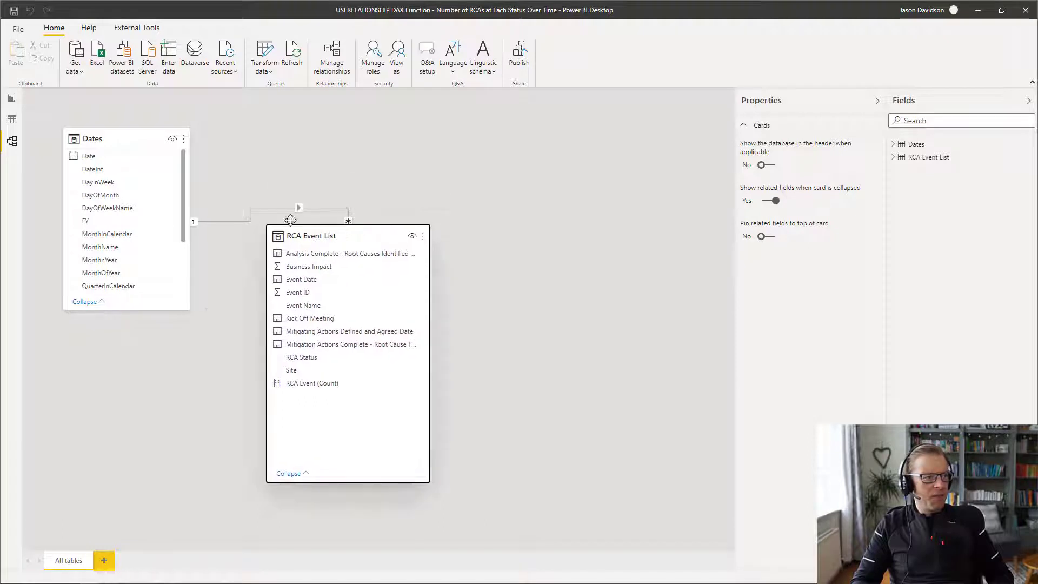
left_click_drag(134, 132, 192, 86)
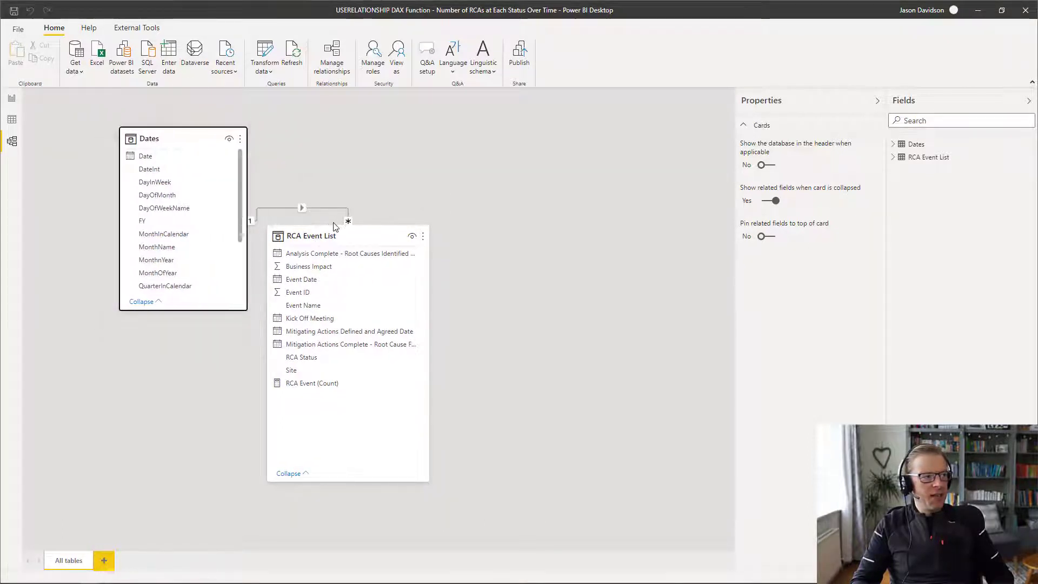
left_click_drag(332, 232, 363, 273)
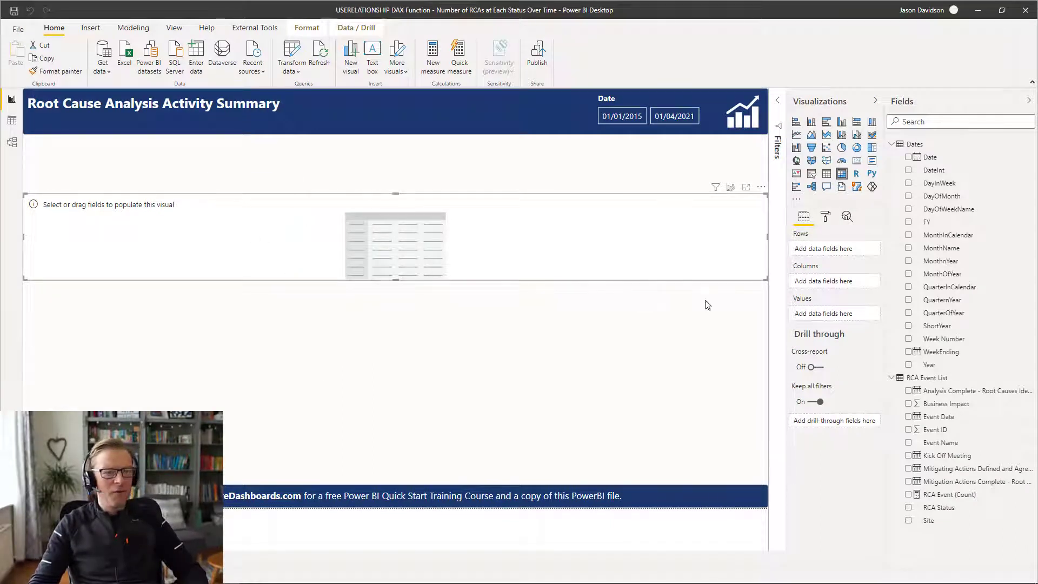
Step: Add Year and MonthName from the Dates table to the empty matrix's rows and make the matrix taller
left_click(891, 145)
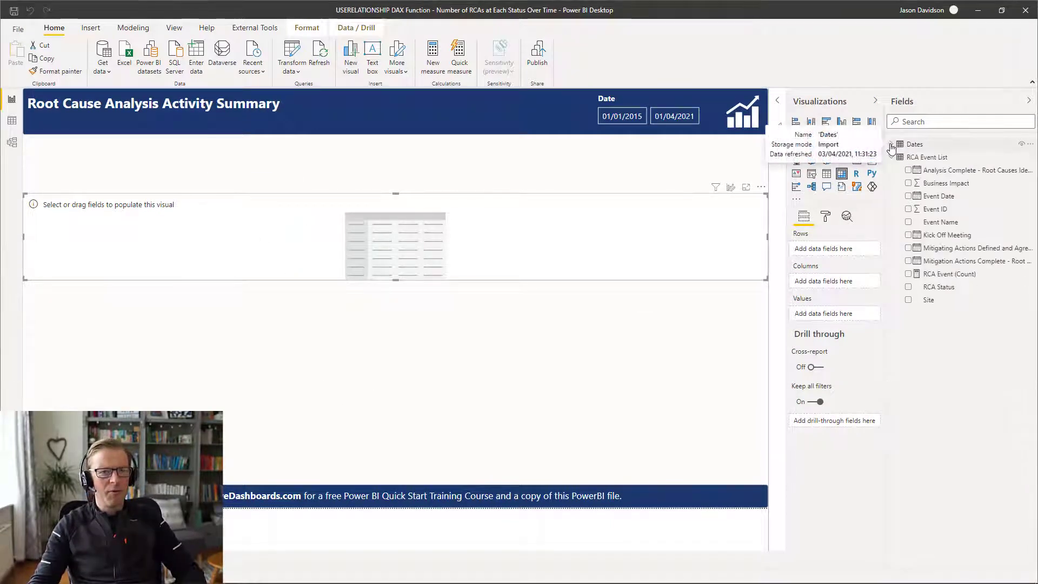
left_click(891, 145)
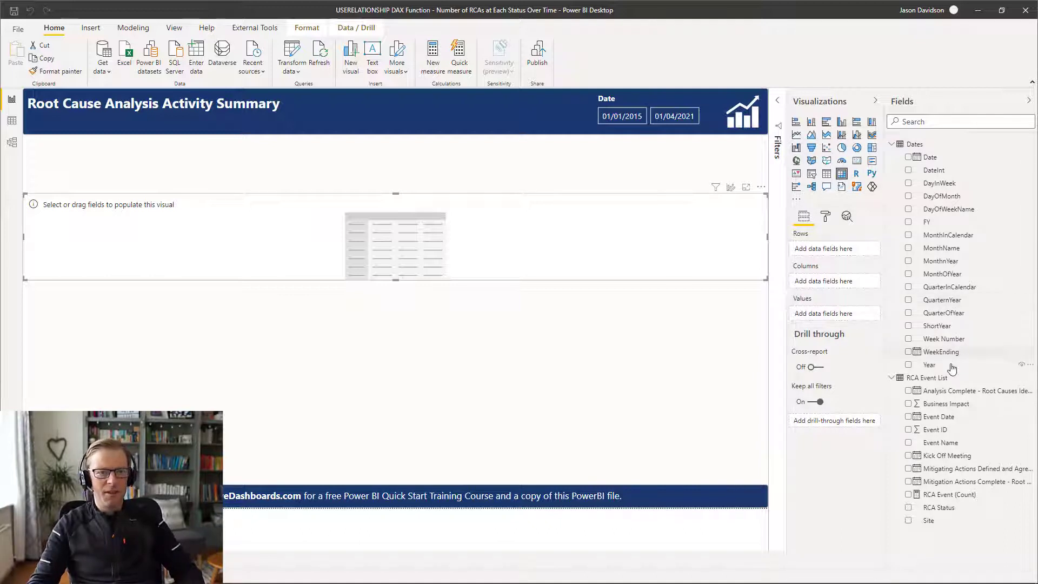
left_click_drag(941, 369, 811, 249)
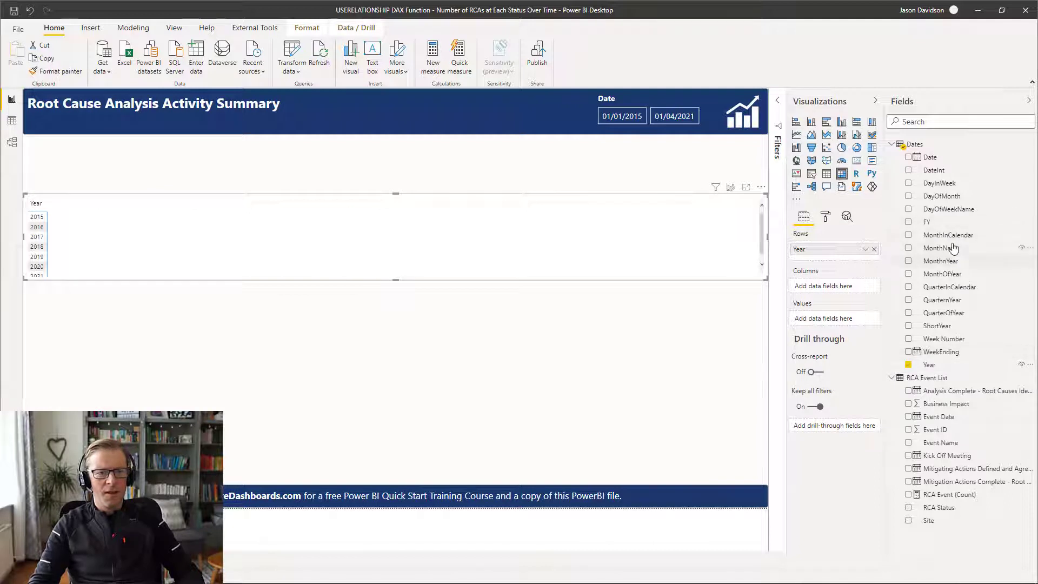
left_click_drag(955, 249, 839, 260)
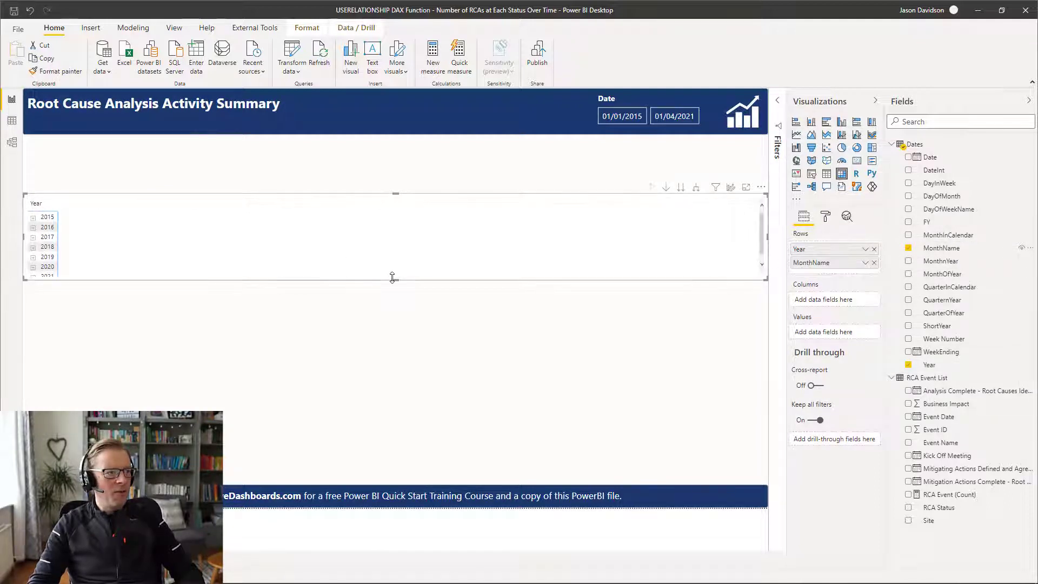
left_click_drag(393, 278, 395, 371)
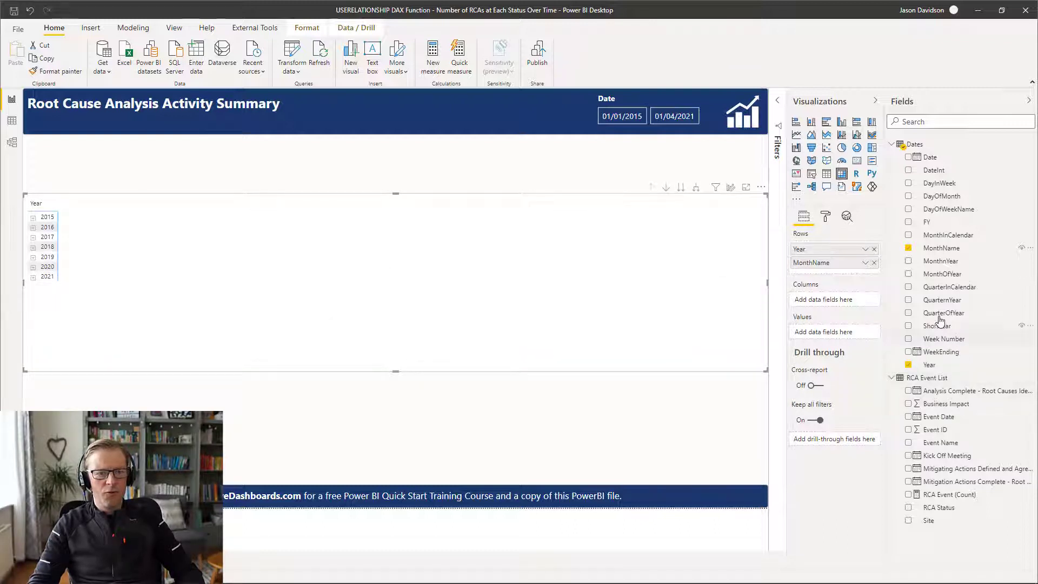
Step: Put RCA Status in the matrix's columns and the RCA Event (Count) measure in its values
left_click(892, 145)
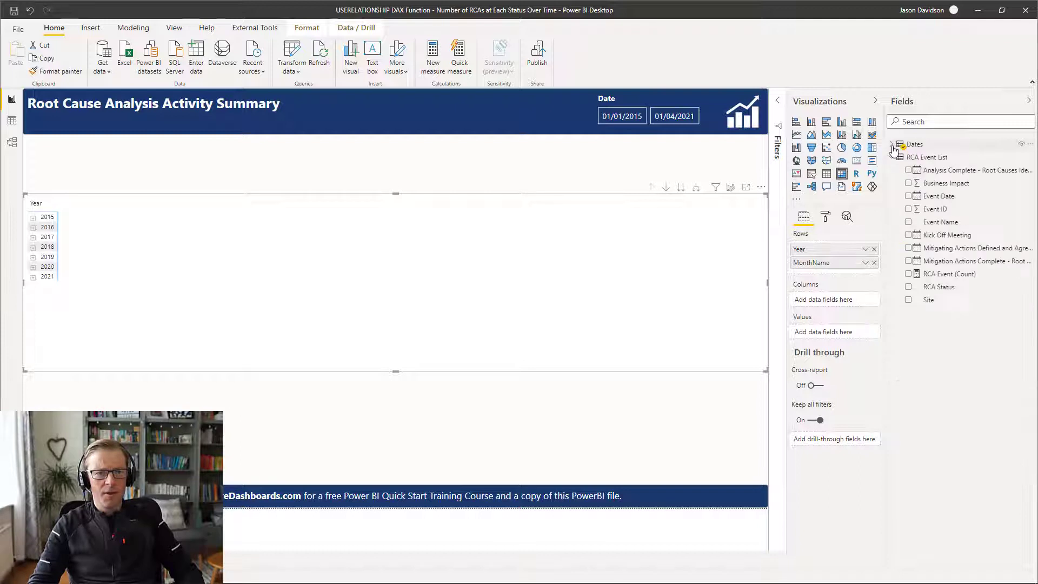
left_click_drag(927, 287, 814, 301)
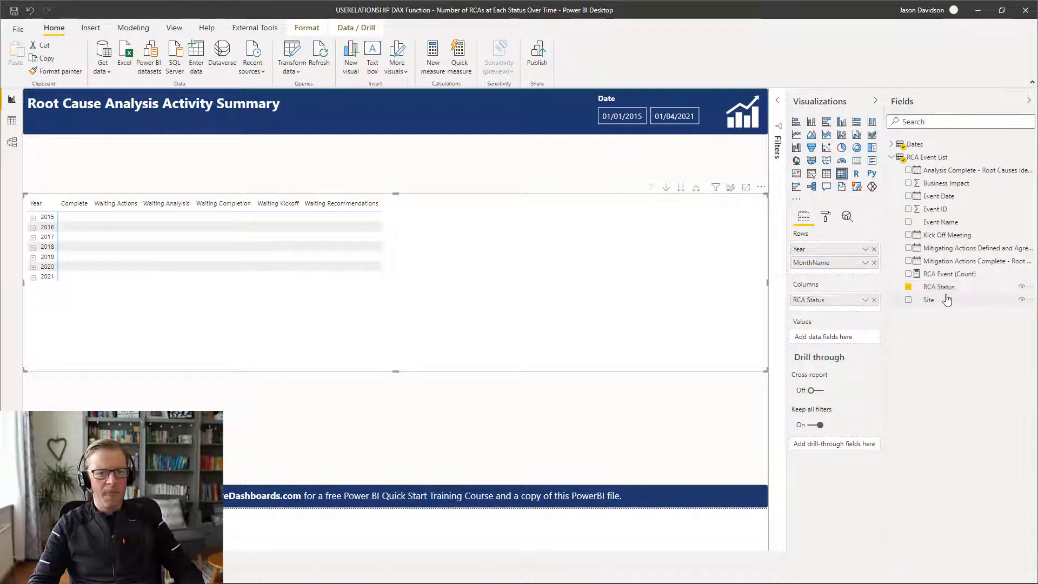
left_click(943, 275)
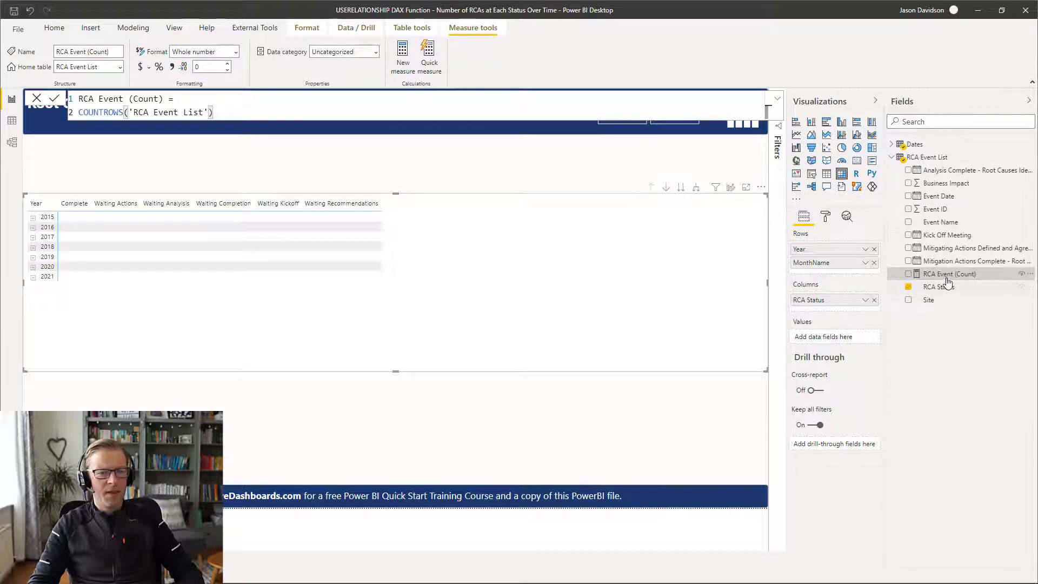
left_click_drag(949, 277, 843, 338)
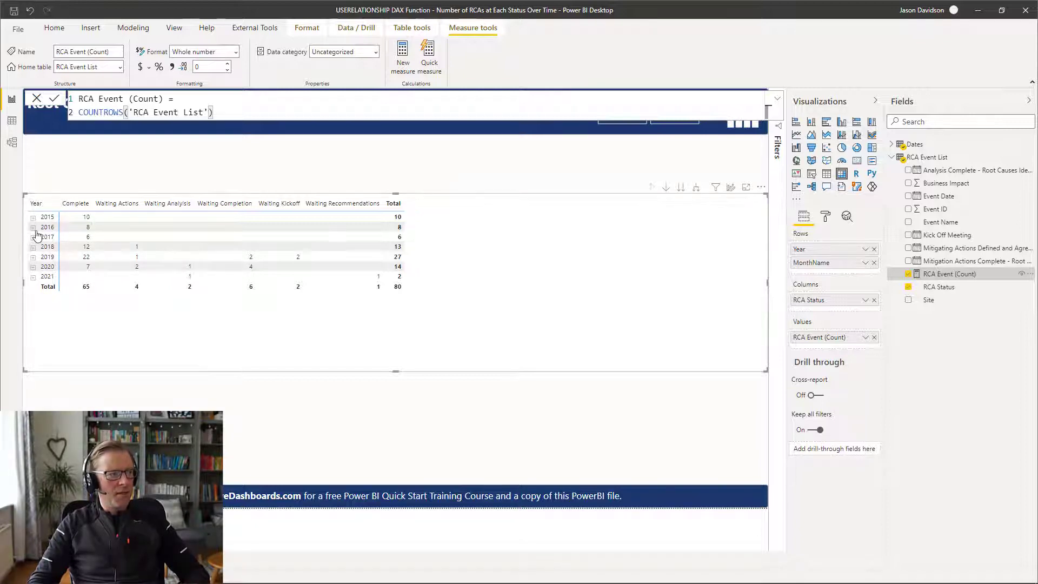
Step: Inspect the monthly event counts for 2016 and 2020 in the matrix, leaving only 2020 expanded
left_click(34, 228)
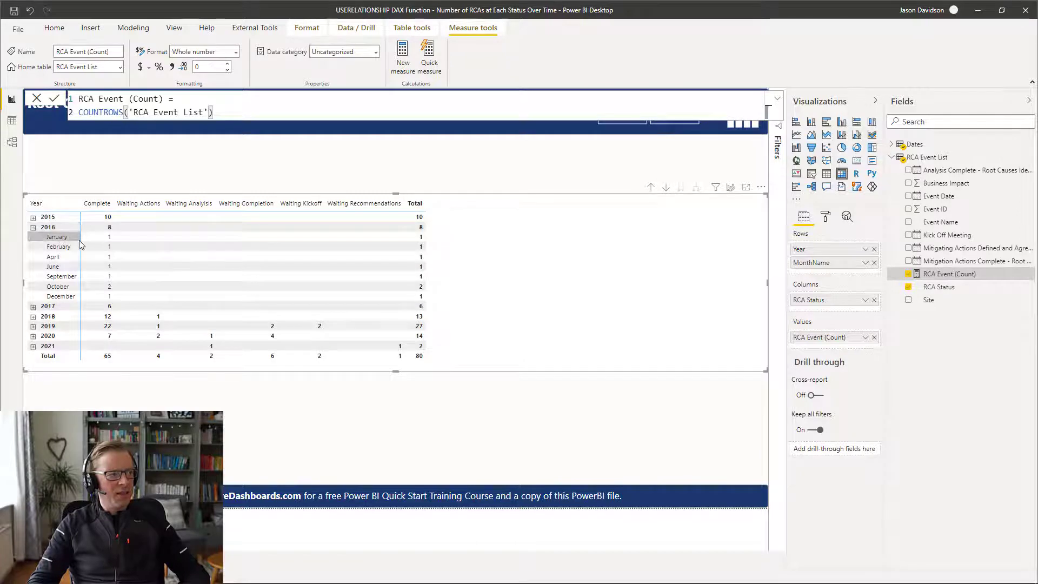
left_click(33, 228)
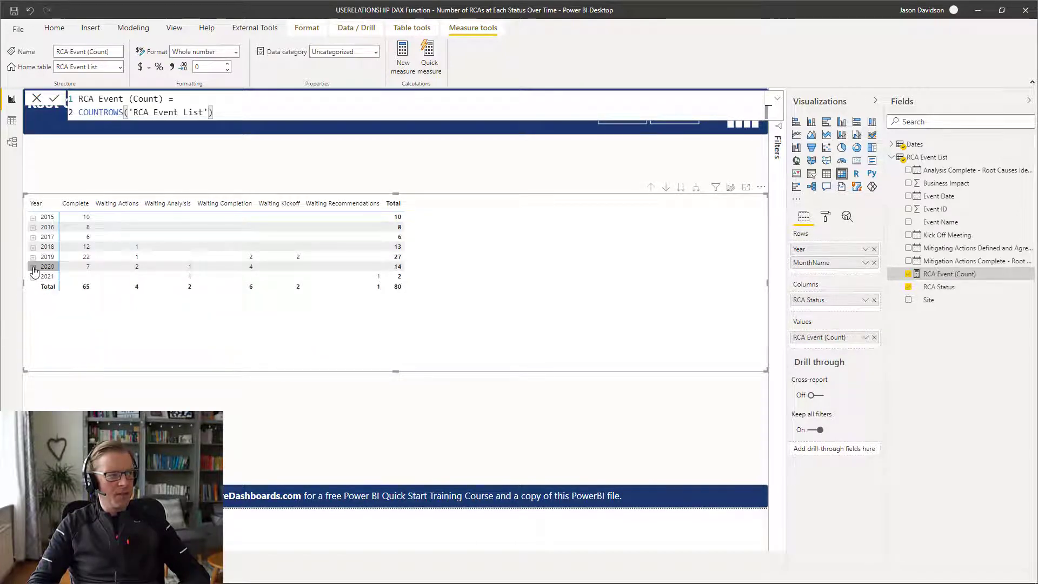
left_click(33, 269)
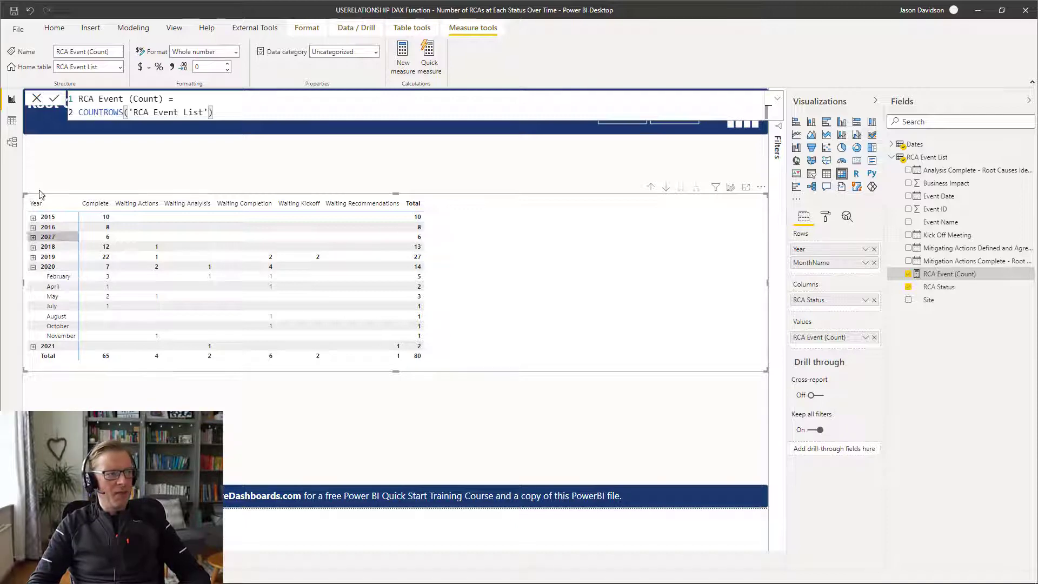
Step: Examine the relationships between Dates and RCA Event List in the model, then check the February 2020 total in the report matrix
left_click(12, 142)
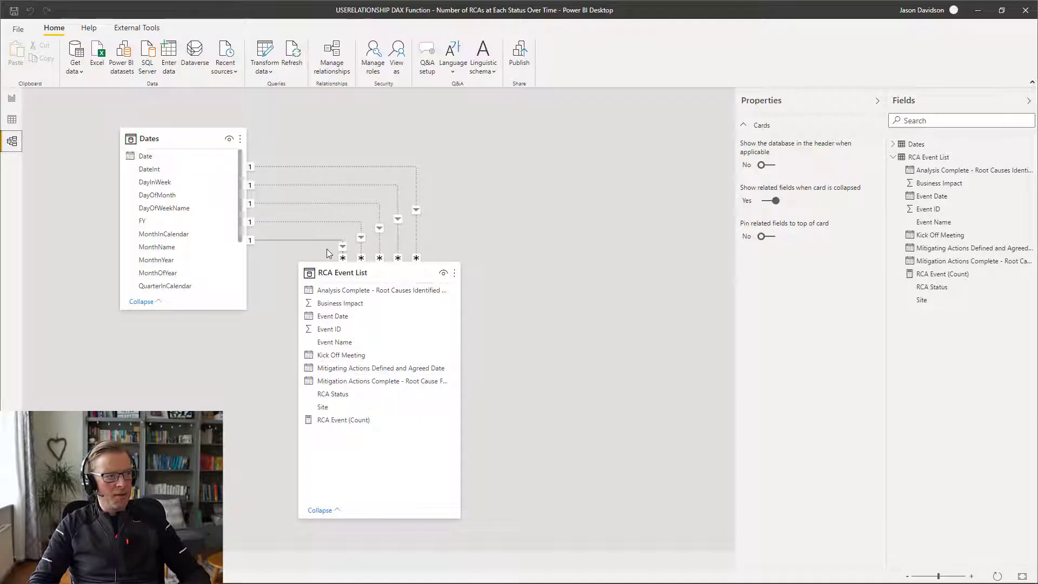
left_click(11, 99)
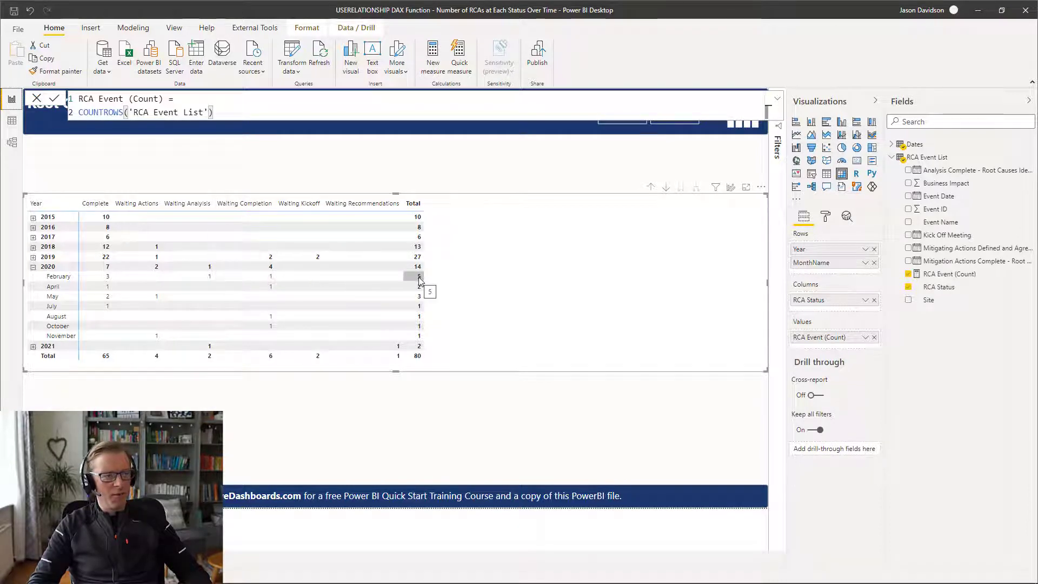
mouse_move(418, 278)
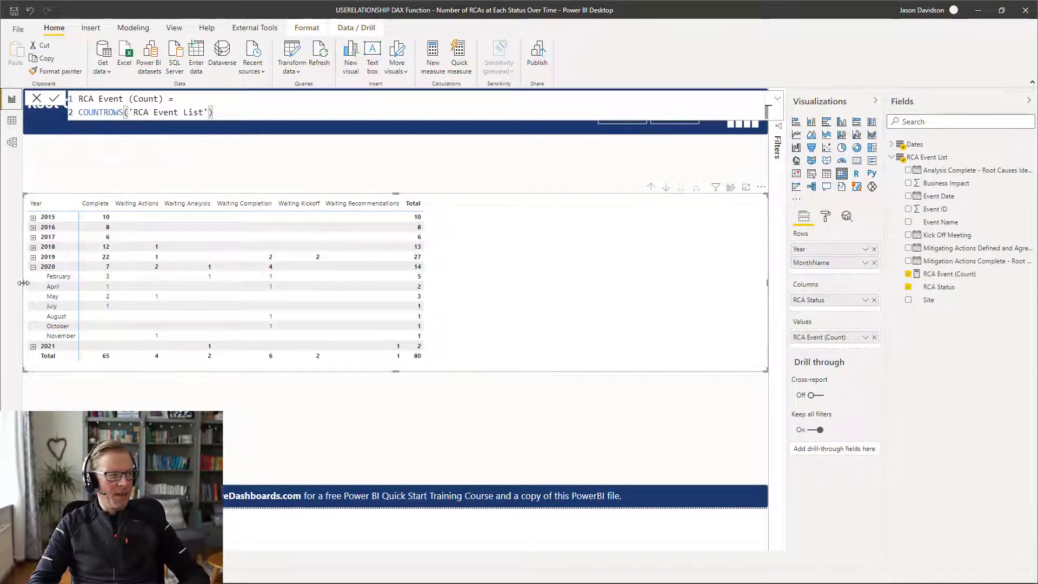
Step: Narrow the matrix to the right half of the page, move it up, expand 2021 and extend its height to fit
left_click_drag(24, 283, 354, 292)
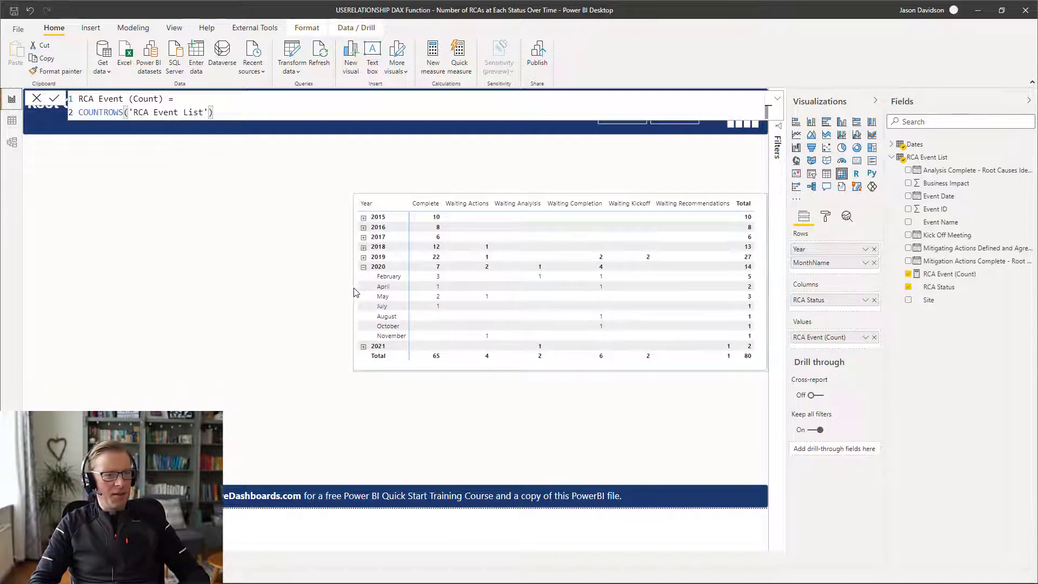
left_click_drag(500, 201, 503, 158)
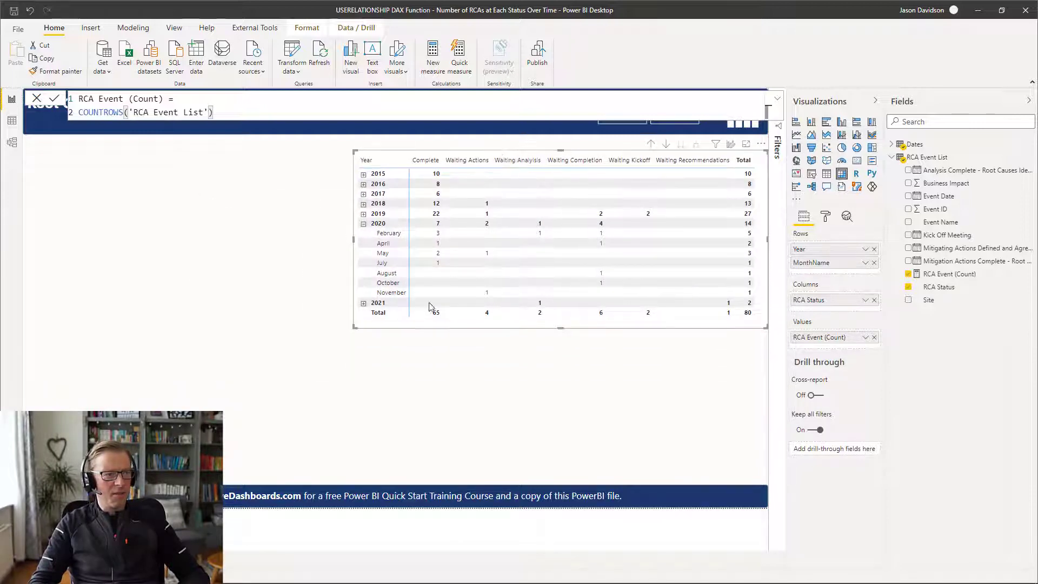
left_click(364, 303)
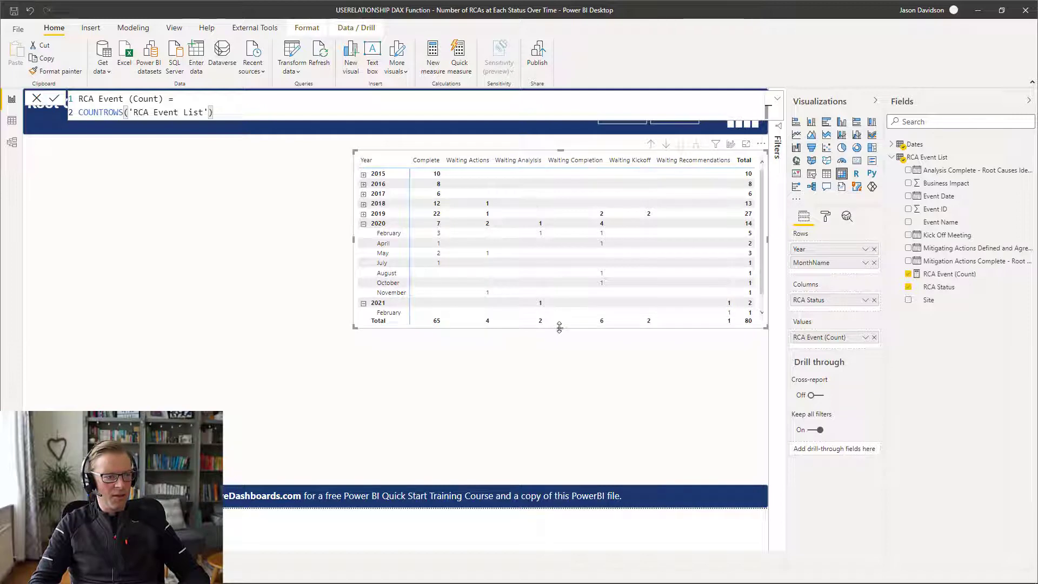
left_click_drag(561, 328, 569, 359)
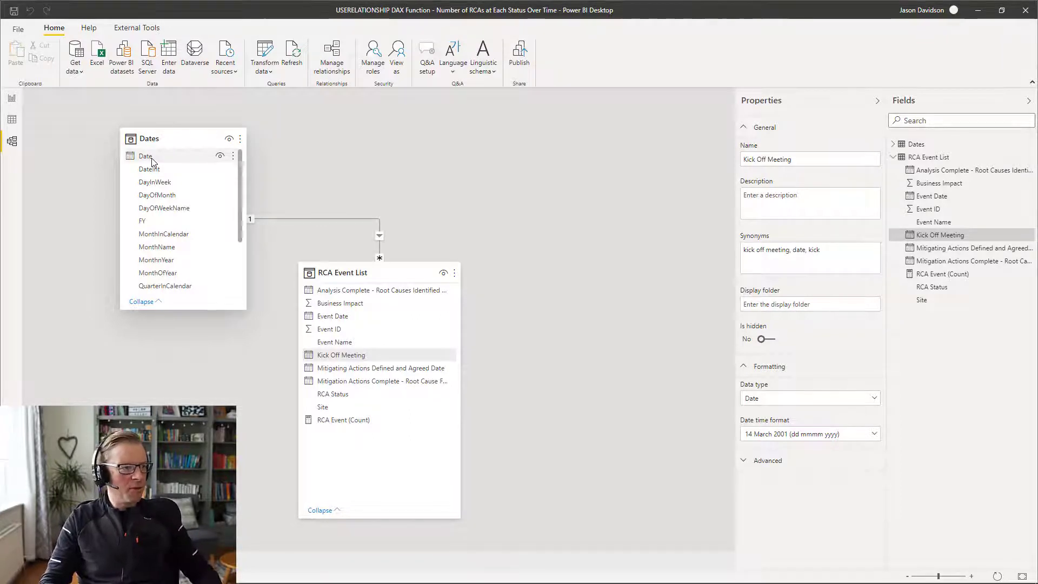
Step: Create a relationship from the Dates table's Date field to Kick Off Meeting in RCA Event List
left_click_drag(152, 162, 367, 362)
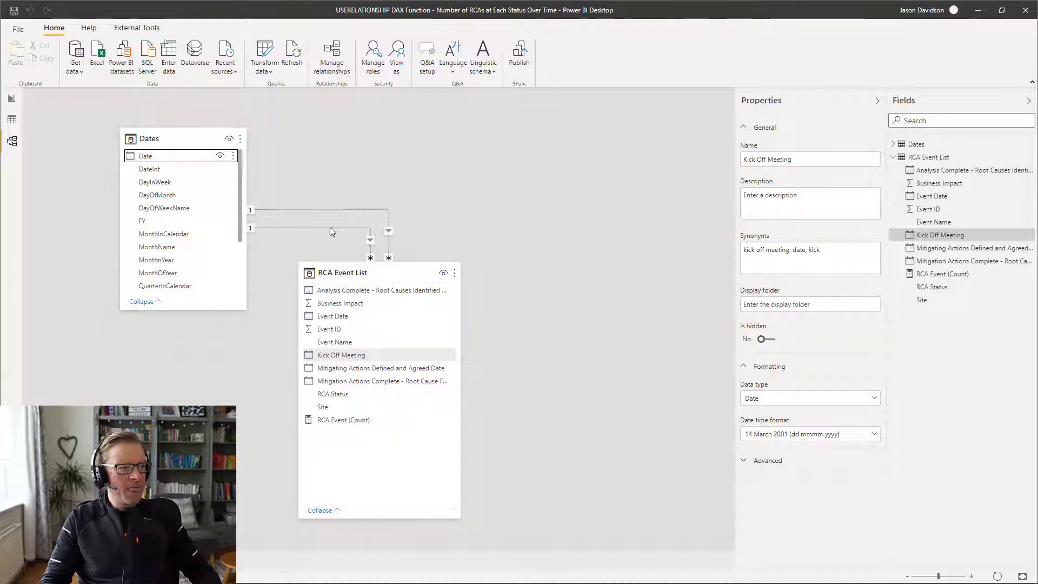
Step: Try to make the relationship between Date and Kick Off Meeting active, then discard the edit
left_click(267, 211)
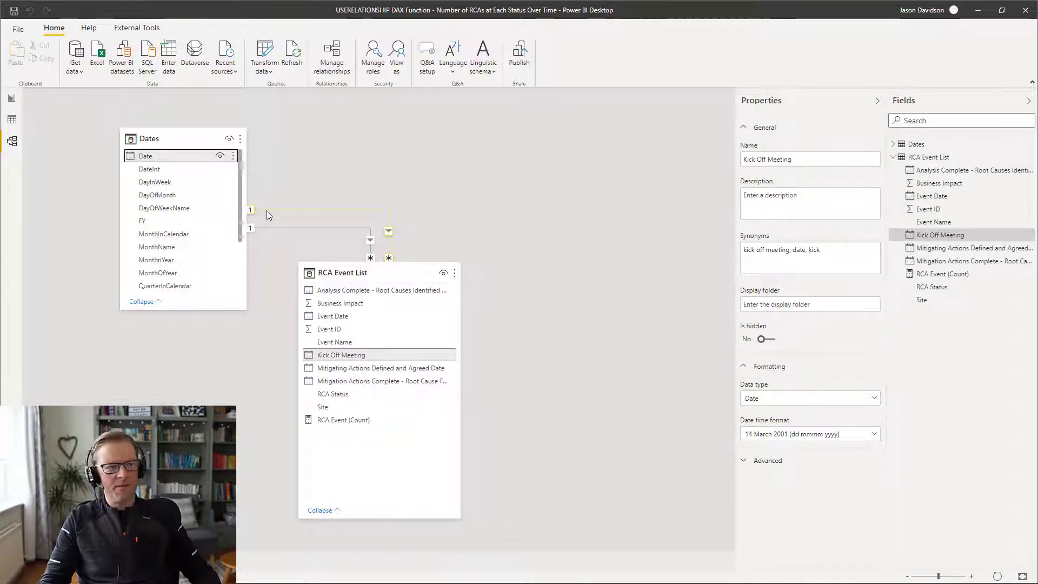
double_click(268, 209)
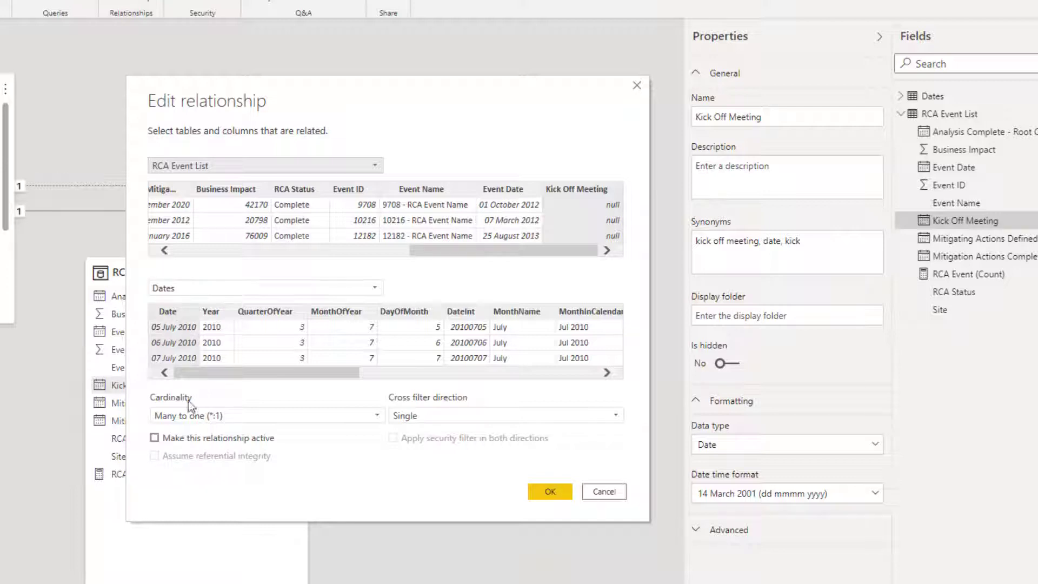
left_click(198, 437)
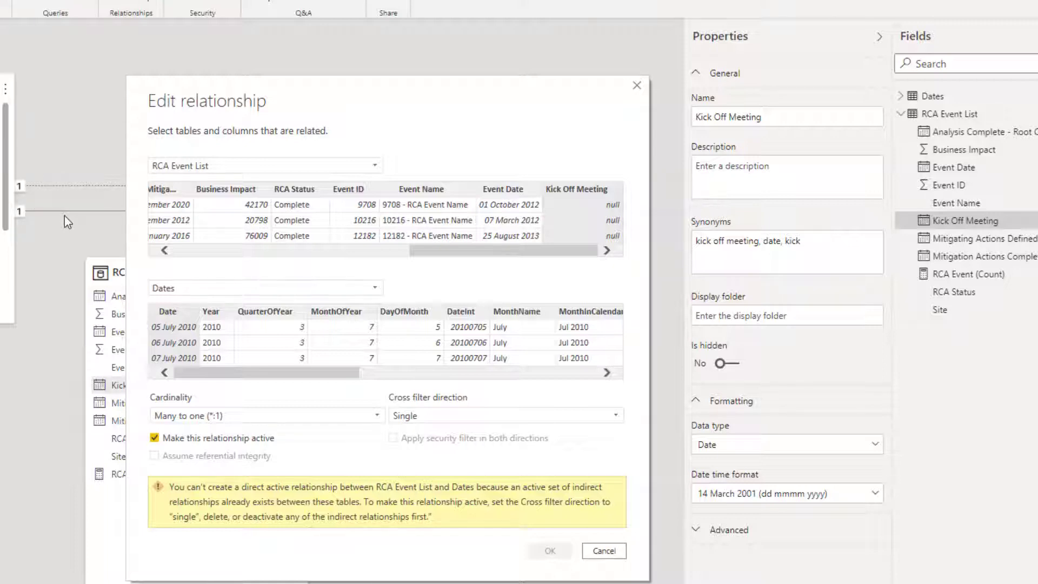
left_click(610, 551)
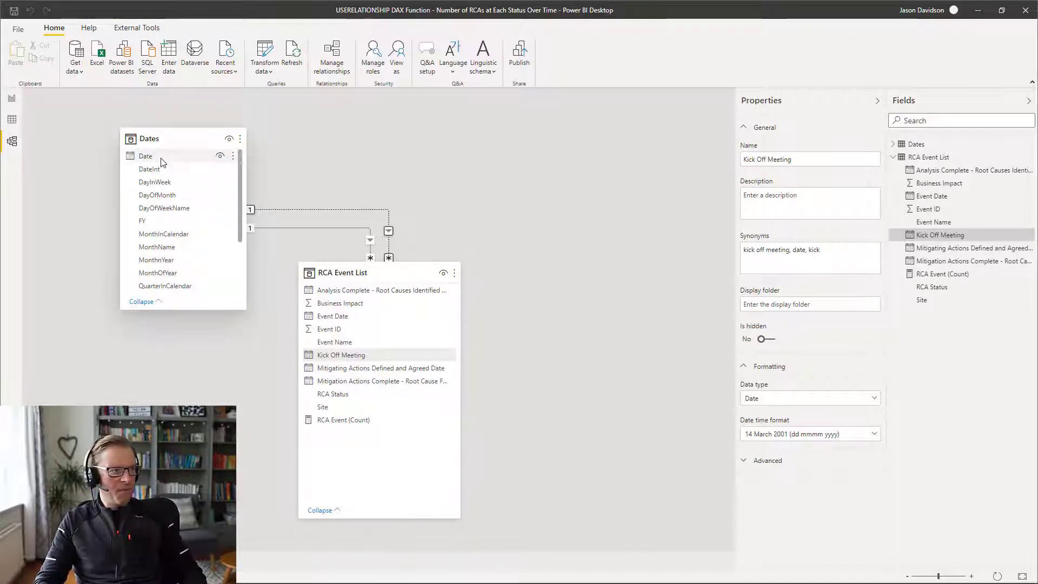
Step: Relate the Dates table's Date field to the remaining date columns in RCA Event List
left_click_drag(161, 159, 374, 361)
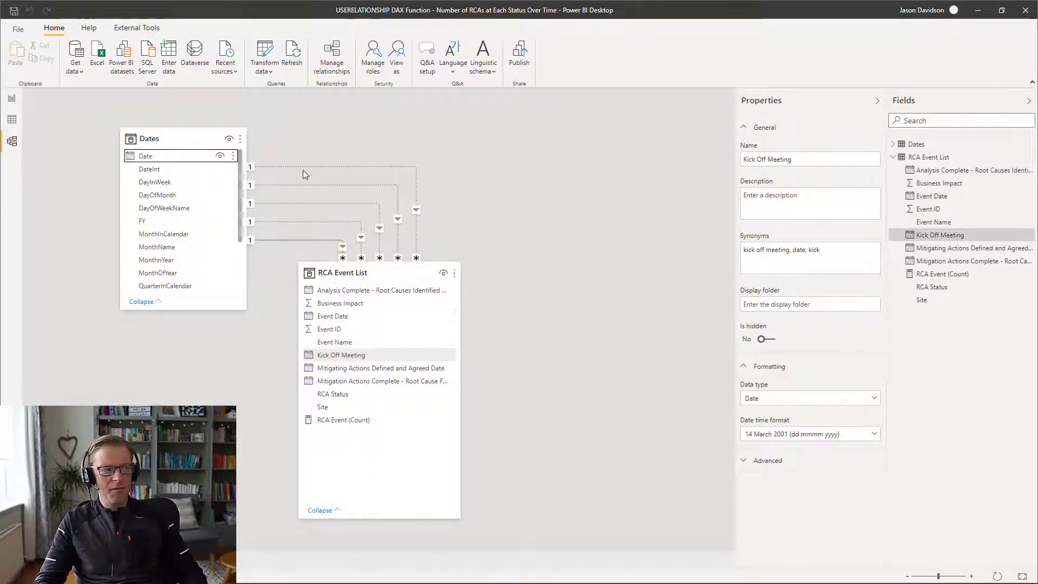
Step: Delete the RCA status matrix from the report page
left_click(12, 99)
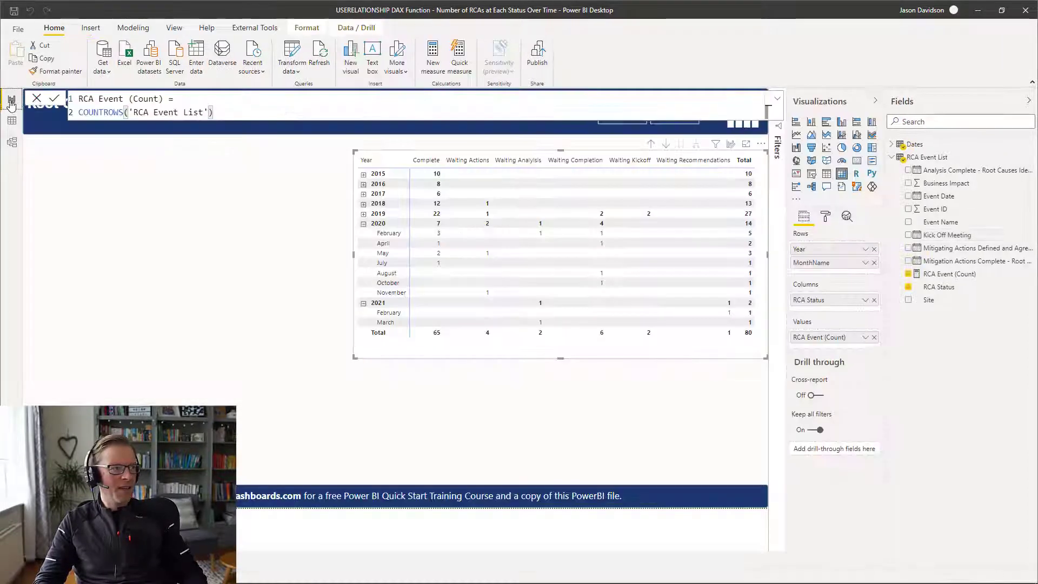
left_click(173, 252)
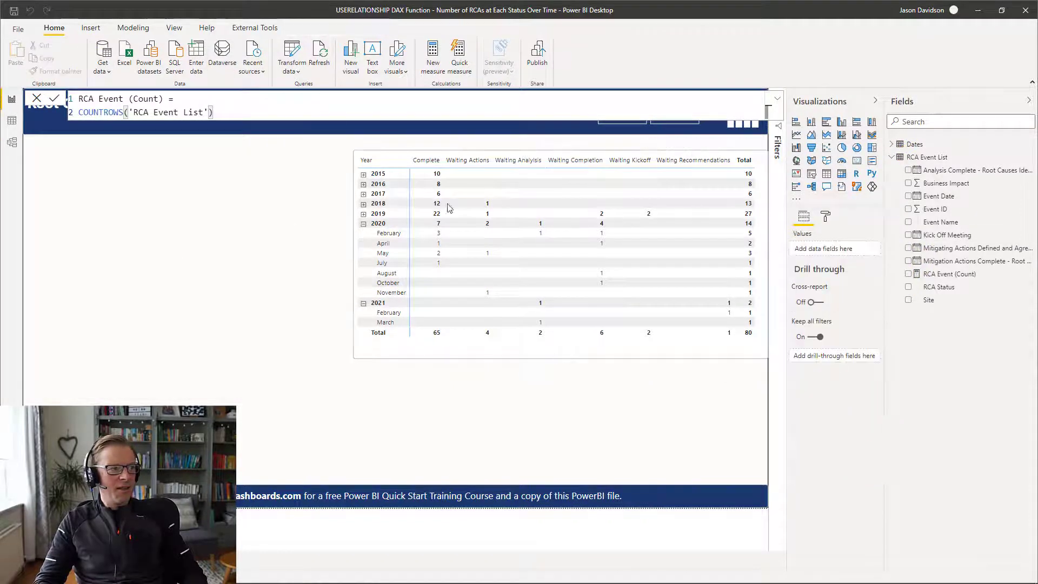
left_click(483, 158)
key("Delete")
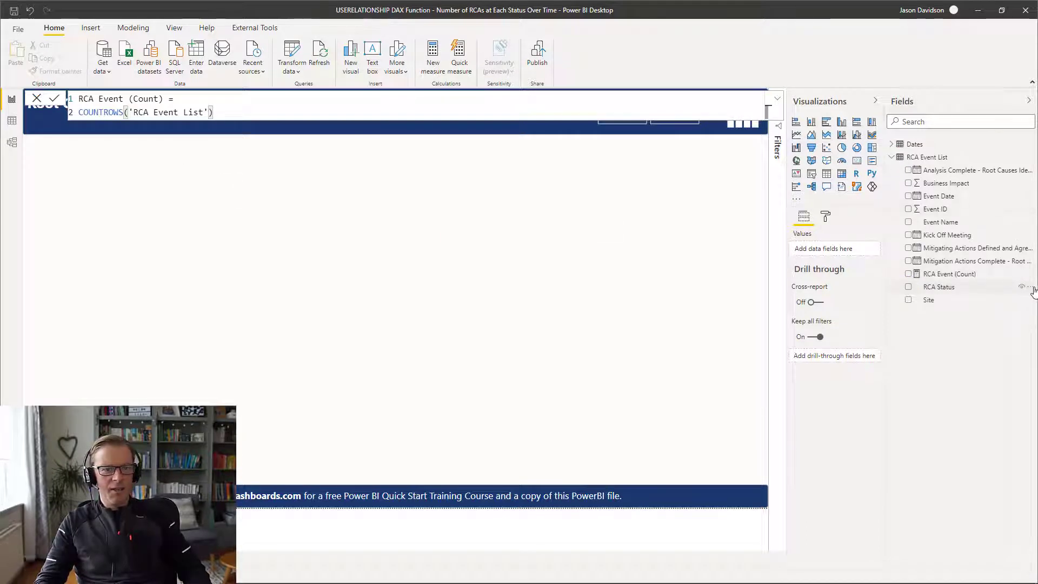
Step: Create a new measure in the RCA Event List table named Kick off Meeting Count
left_click(1031, 292)
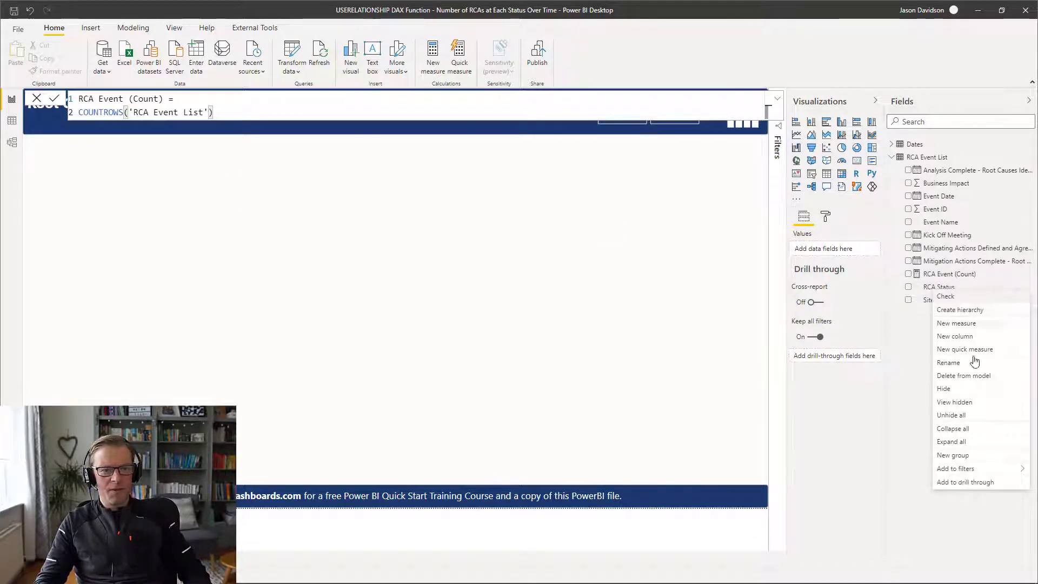
left_click(967, 328)
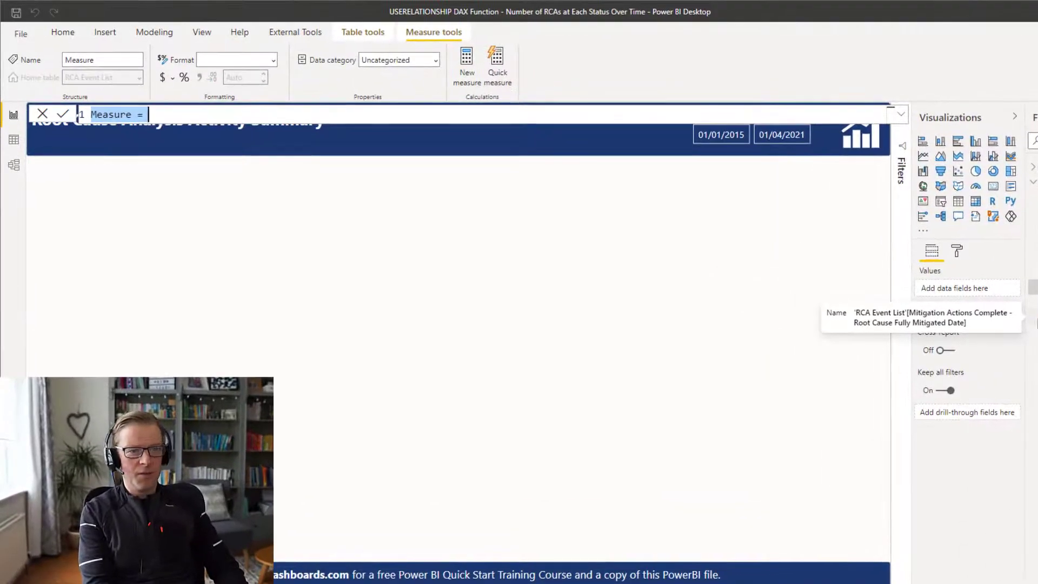
type("Kick")
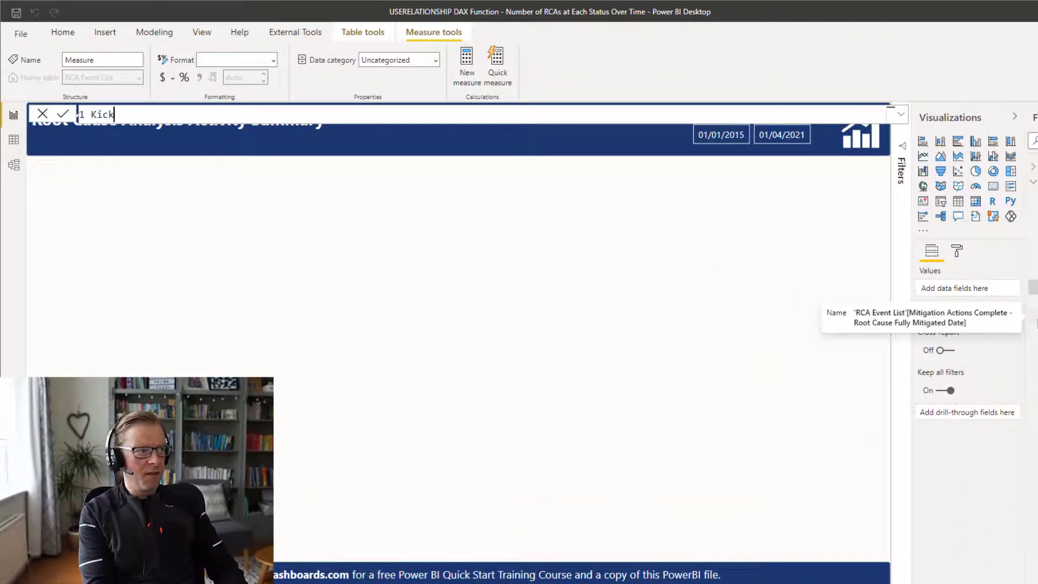
type(" off Meeting Count =")
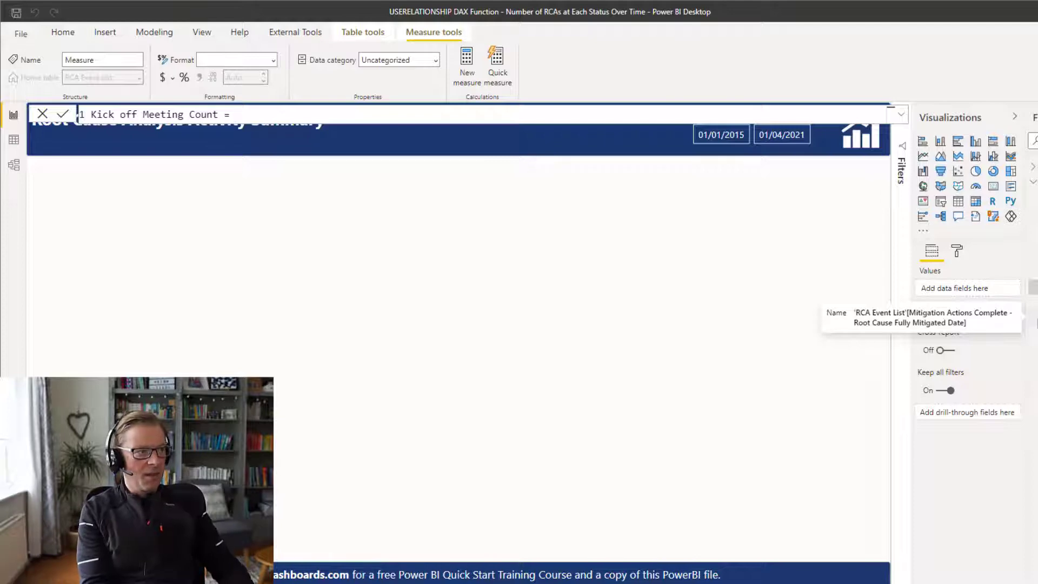
key("shift+Return")
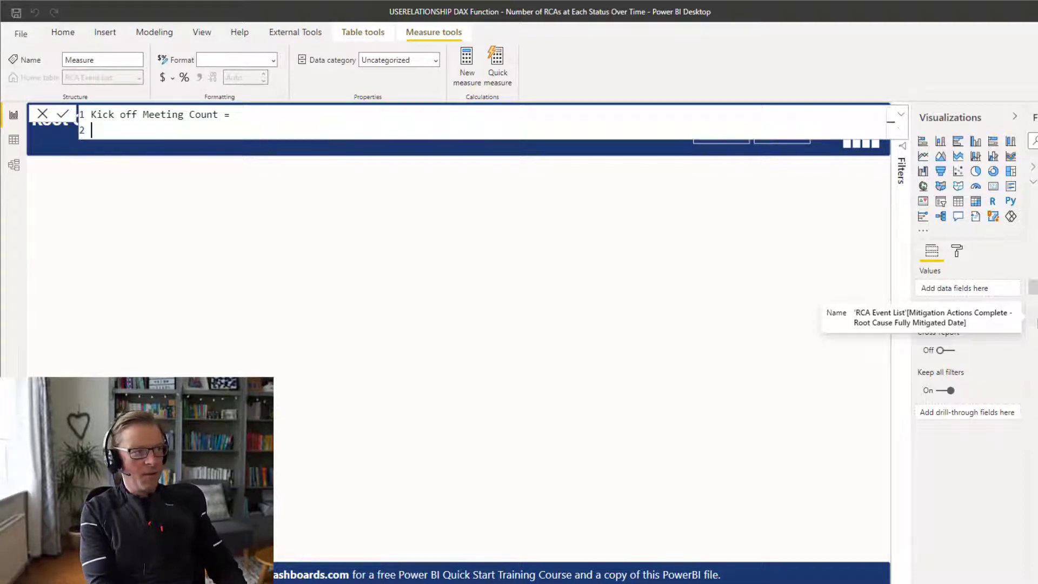
Step: Begin the measure's formula with CALCULATE, using 'RCA Event List'[RCA Event (Count)] as the expression on its own line
type("CALC")
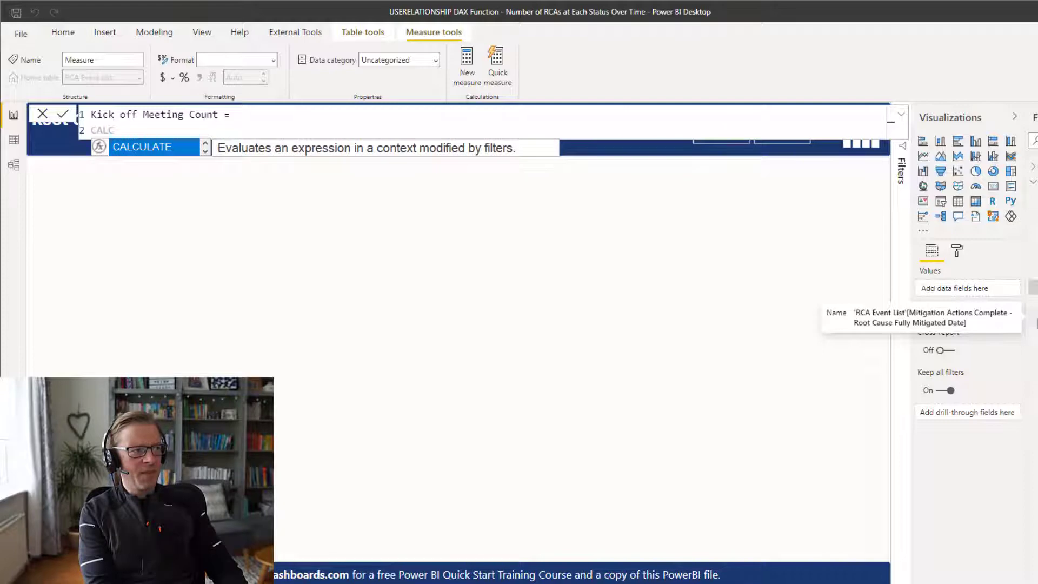
key("Tab")
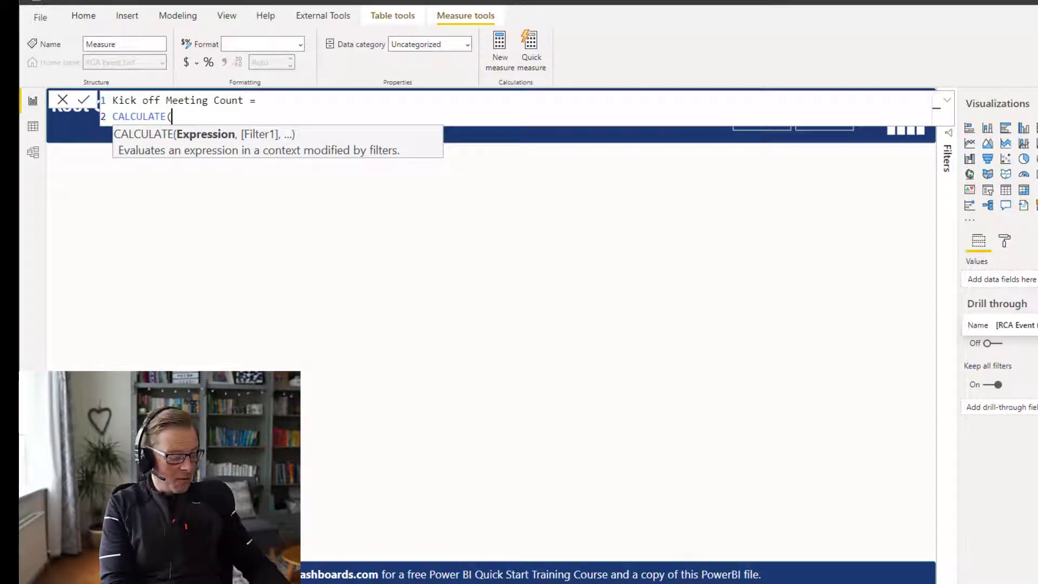
key("shift+Return")
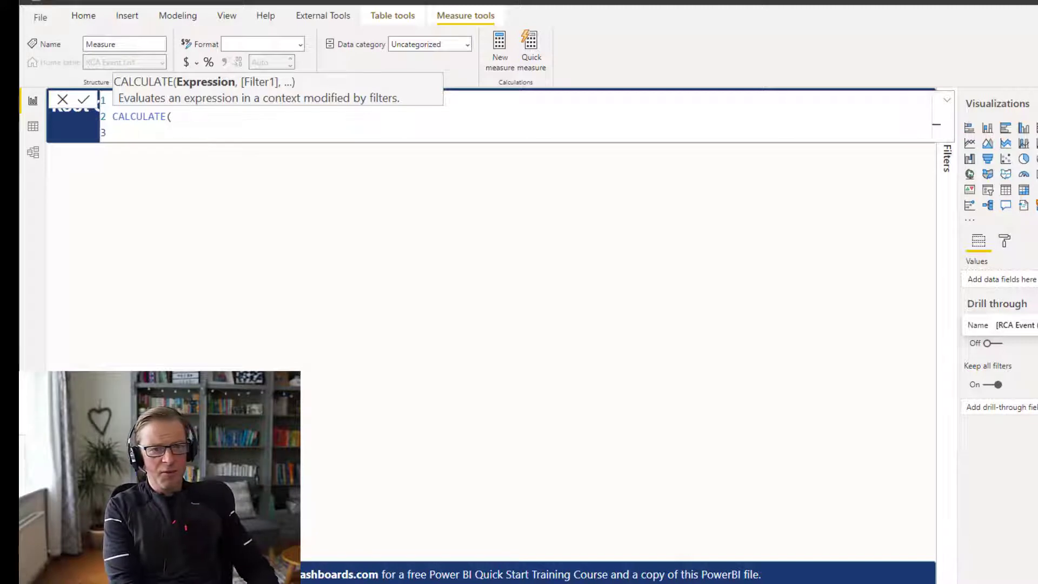
type("RCAE")
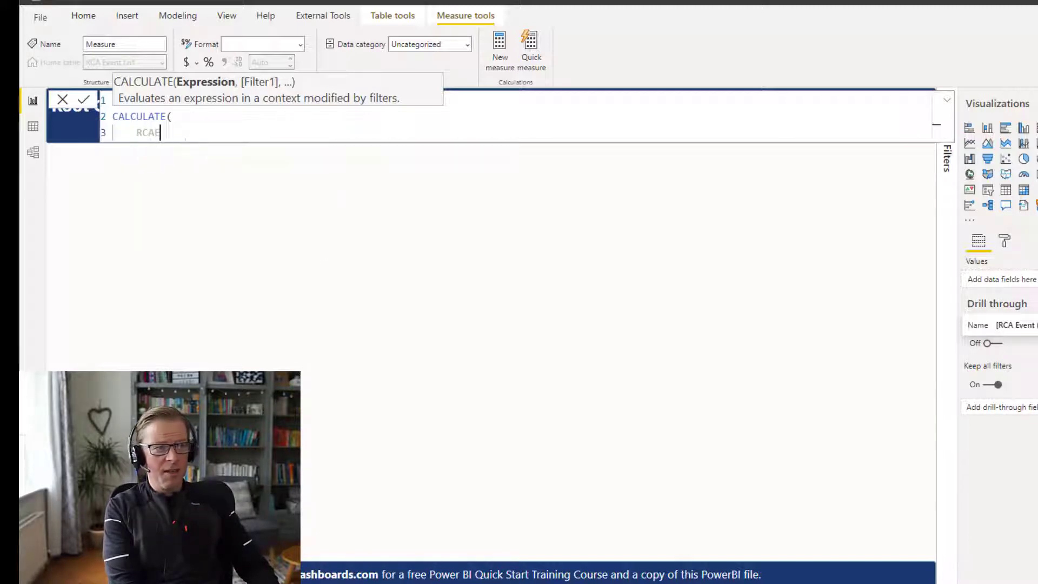
key("Tab")
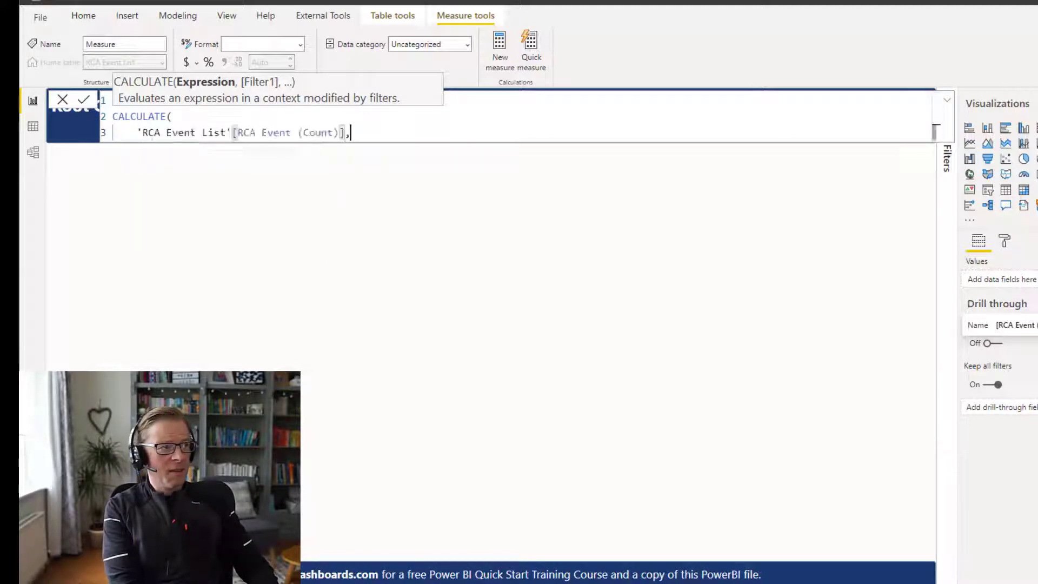
key("Return")
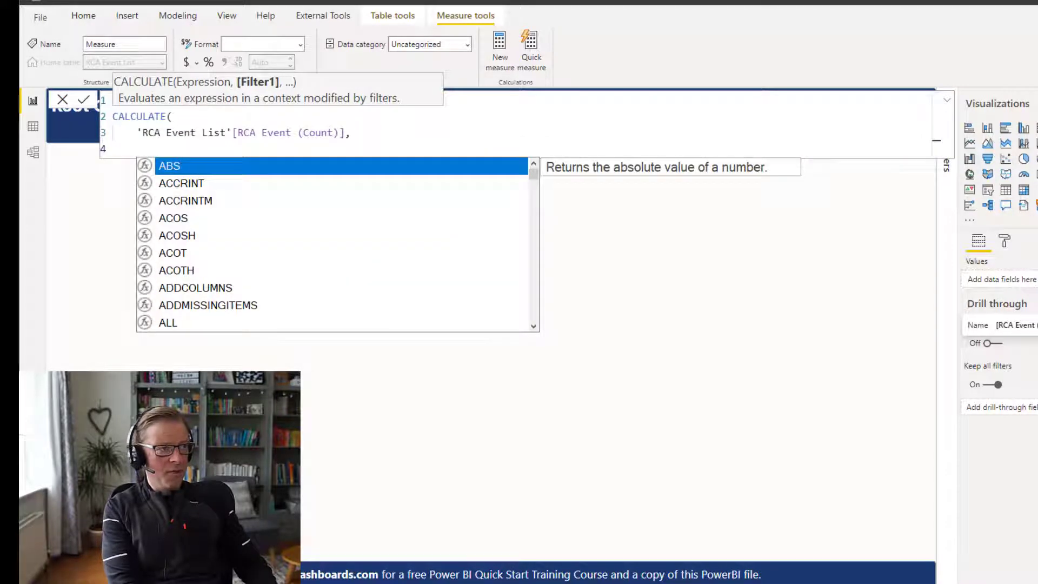
Step: Add a USERELATIONSHIP filter between Dates[Date] and 'RCA Event List'[Kick Off Meeting], close the CALCULATE formula and commit the measure
type("RE")
key("BackSpace")
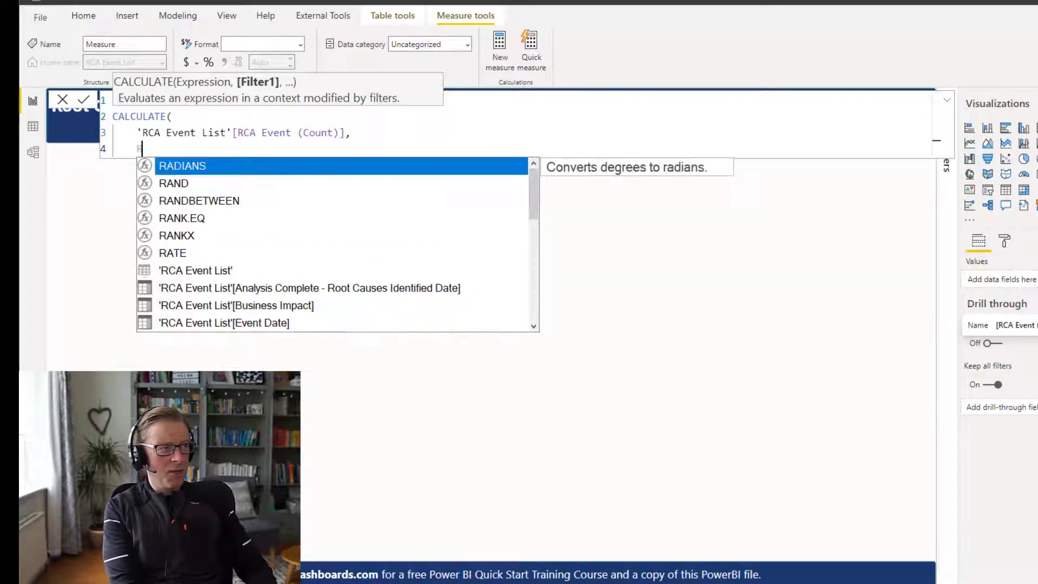
type("USER")
key("Tab")
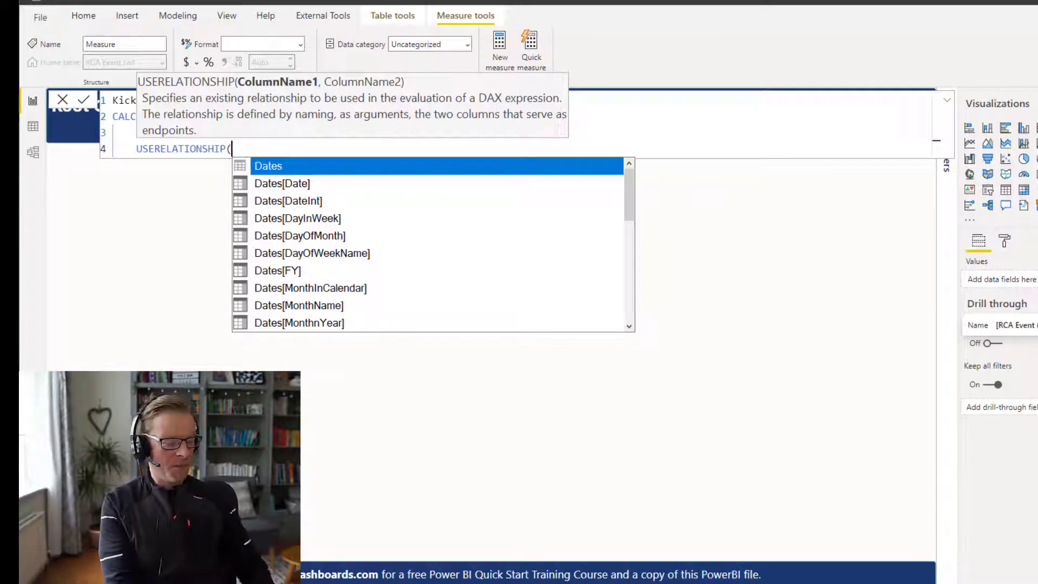
key("Down")
key("Tab")
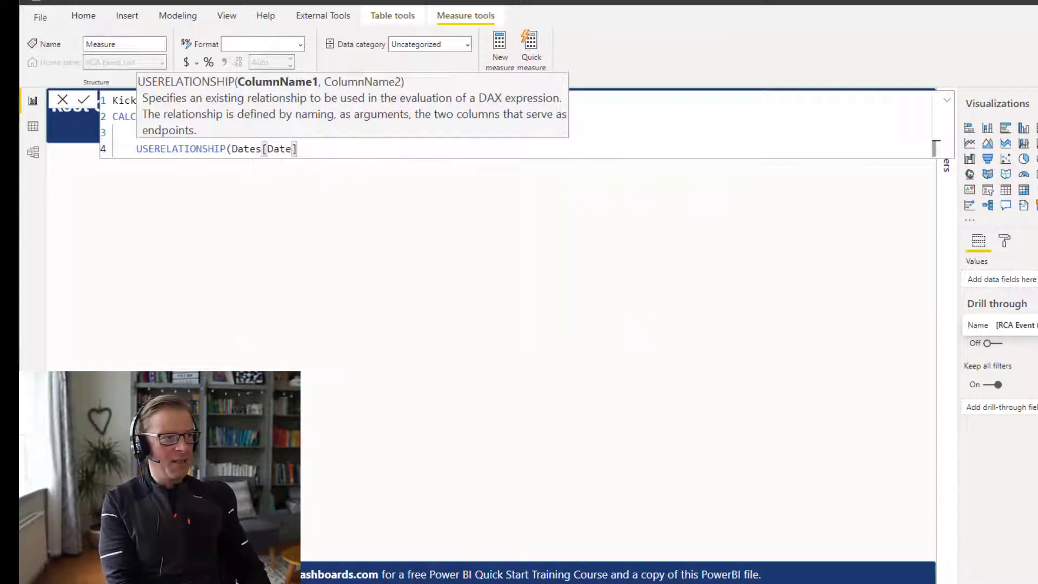
type(", 'RCA Event List'[Kick Off Meeting]")
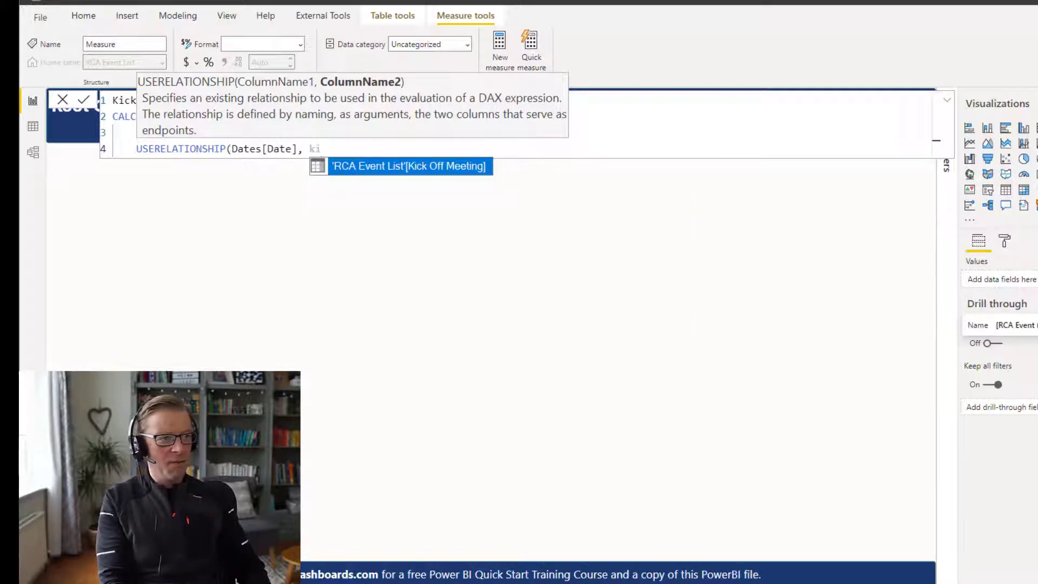
key("Tab")
type(")")
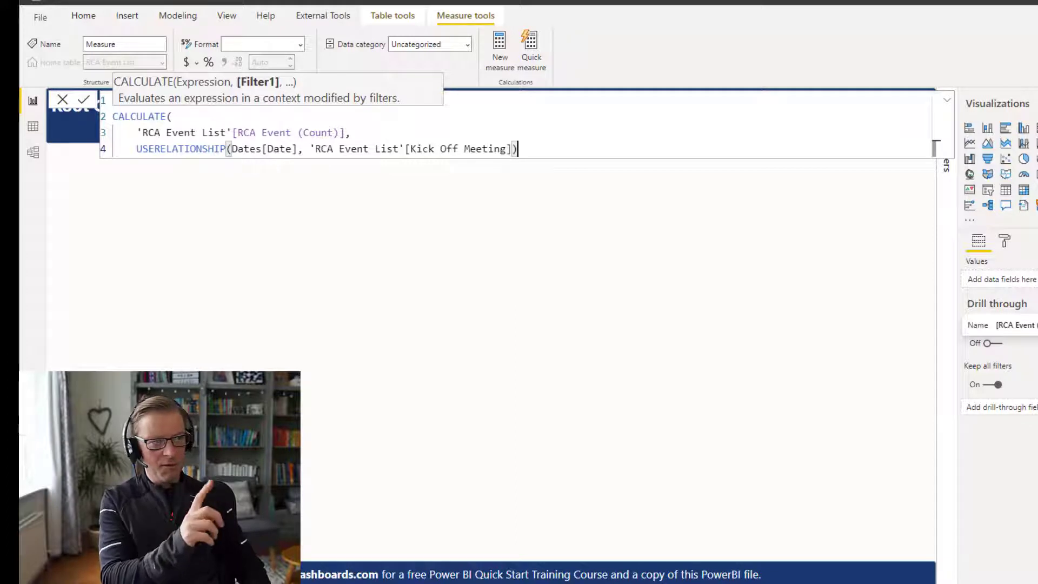
key("Return")
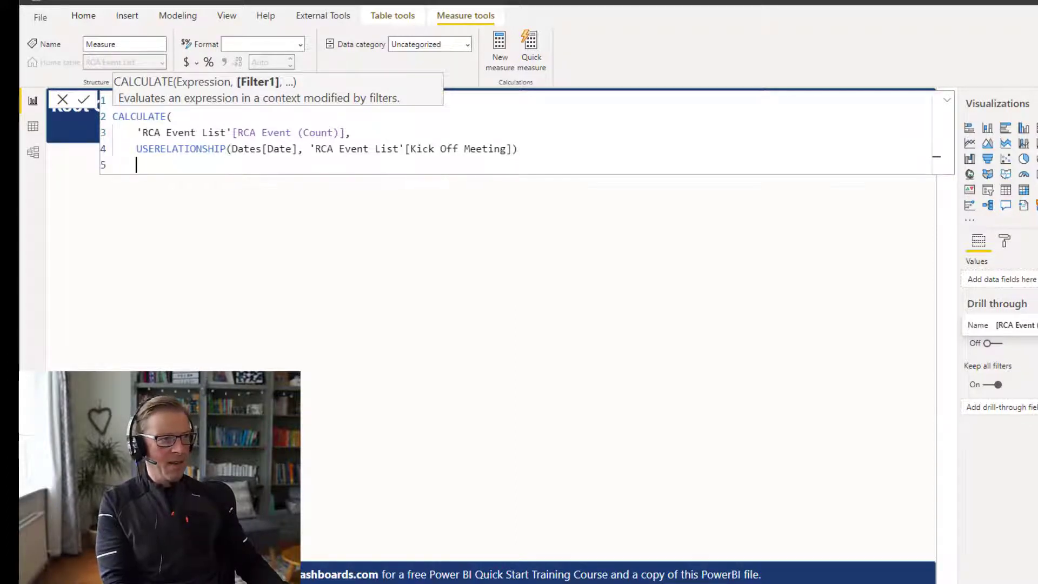
type(")")
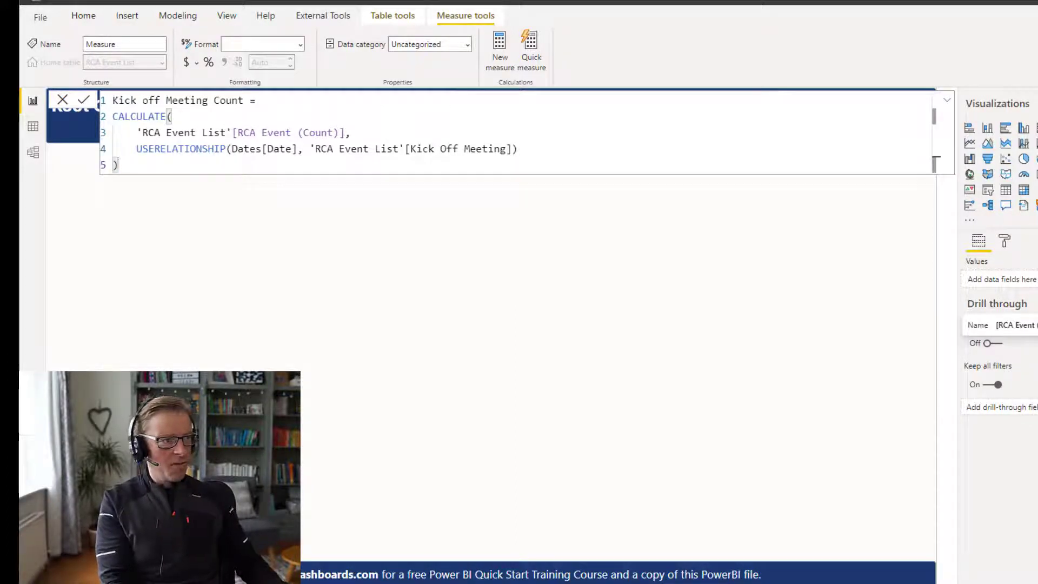
left_click(90, 100)
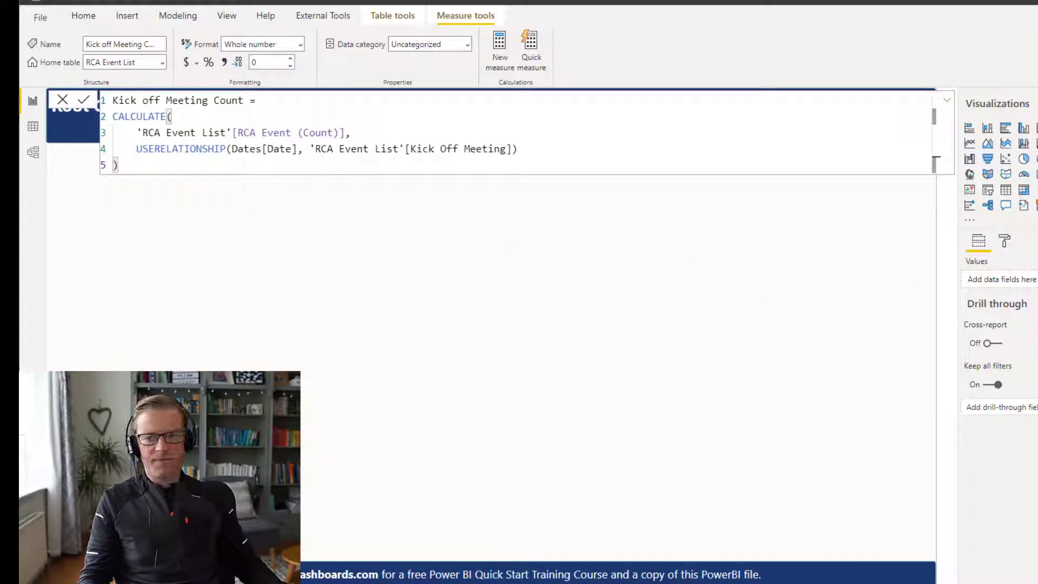
Step: Insert a matrix on the report page with Year and MonthName from the Dates table as its rows
left_click(695, 548)
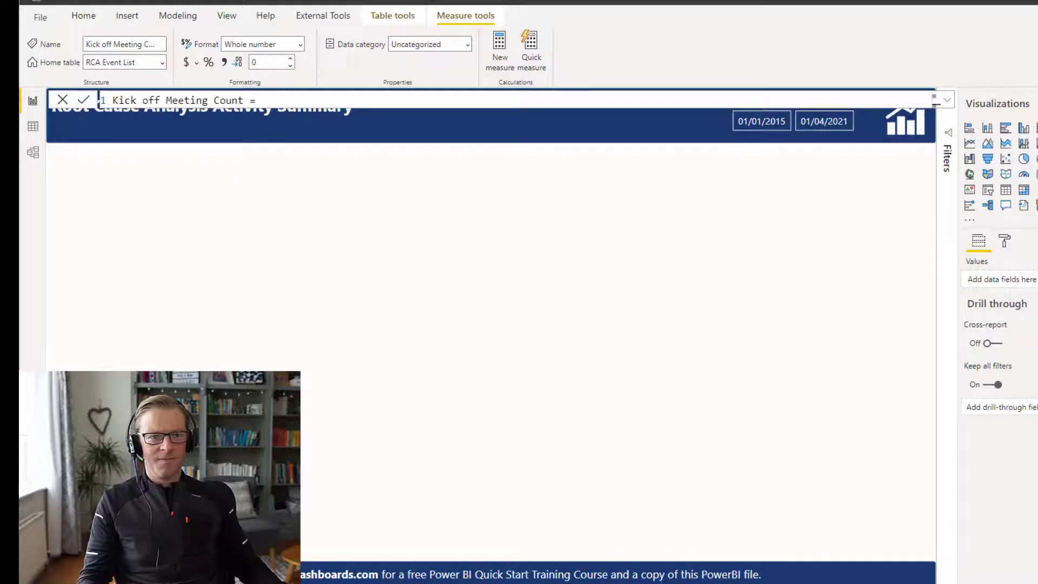
left_click(1023, 189)
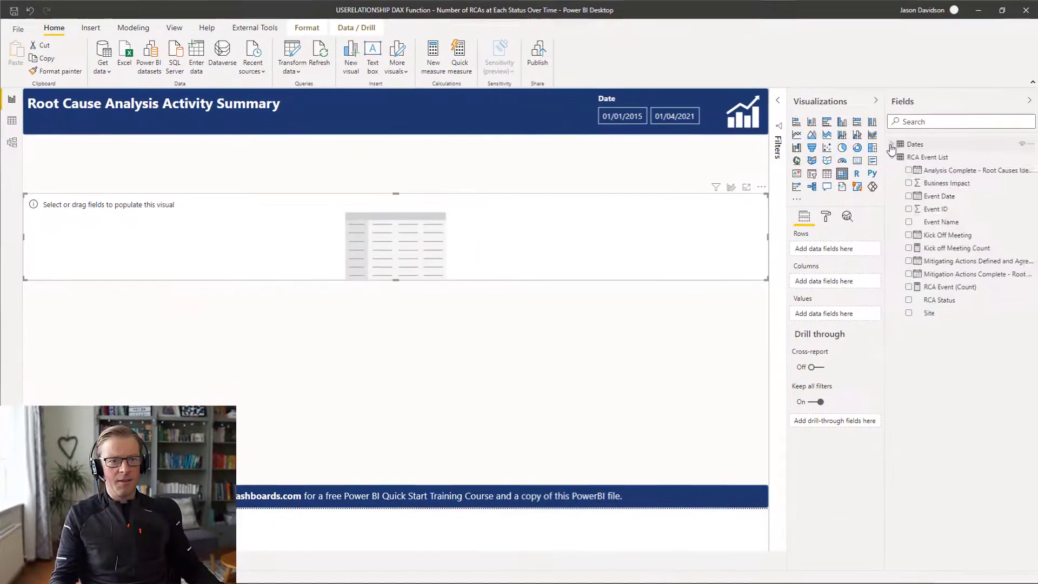
left_click(892, 144)
left_click_drag(930, 369, 846, 251)
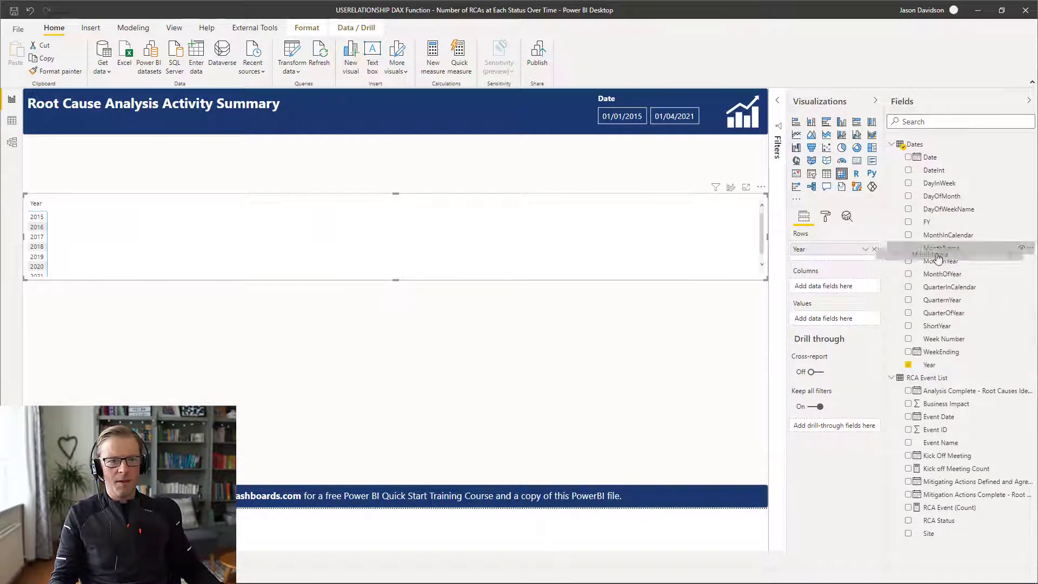
left_click_drag(944, 249, 856, 262)
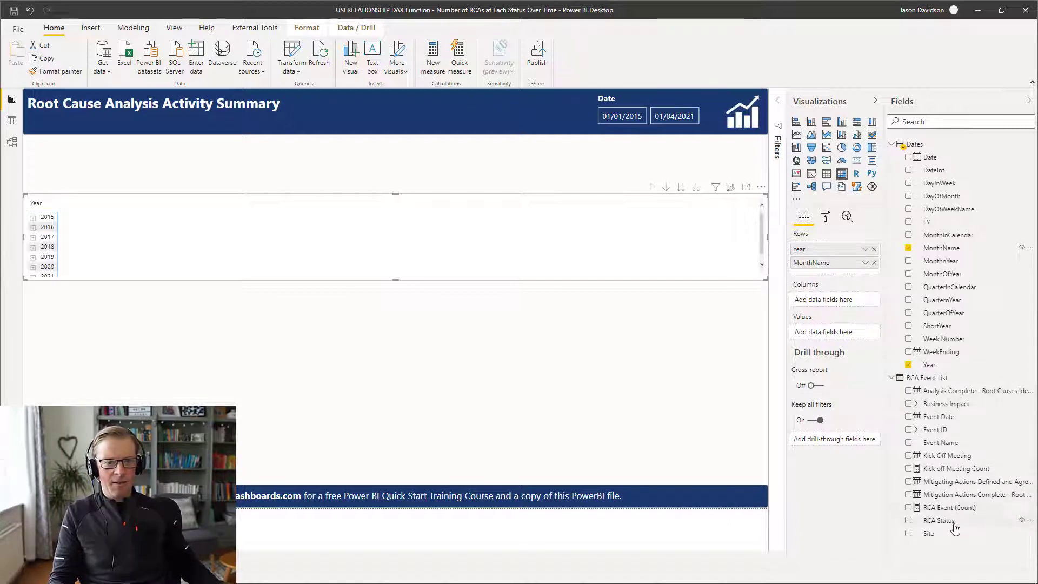
Step: Add the RCA Event (Count) and Kick off Meeting Count measures as the matrix values
left_click_drag(954, 512, 843, 333)
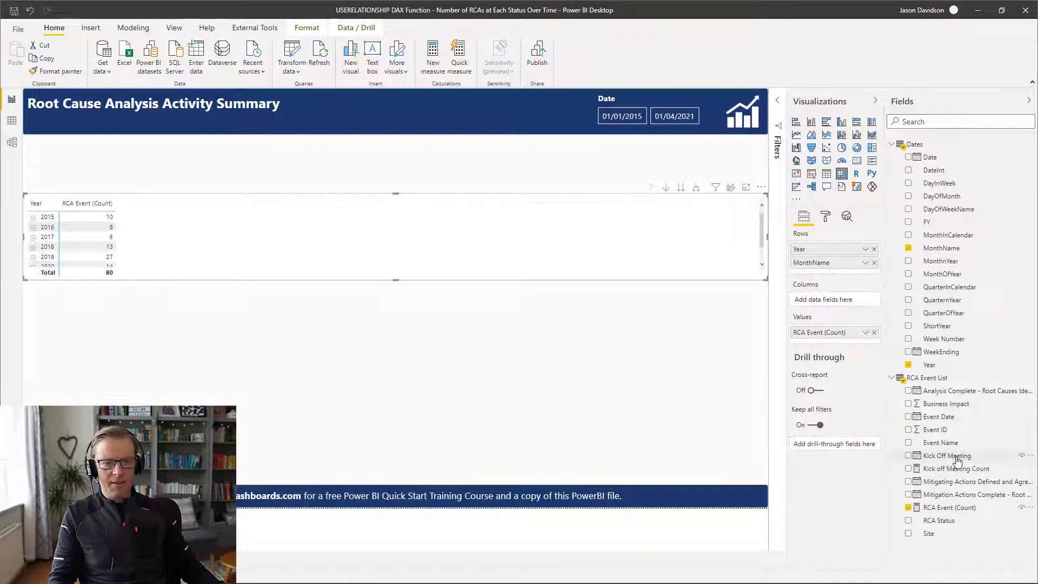
left_click_drag(950, 471, 854, 345)
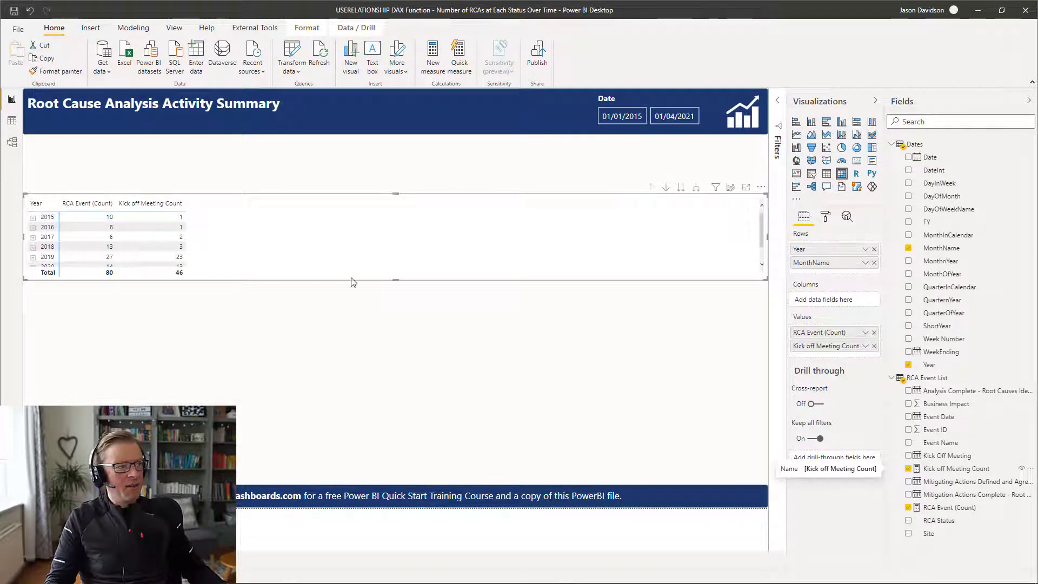
Step: Make the matrix tall enough for every year and expand 2020 into its months
left_click_drag(396, 280, 398, 358)
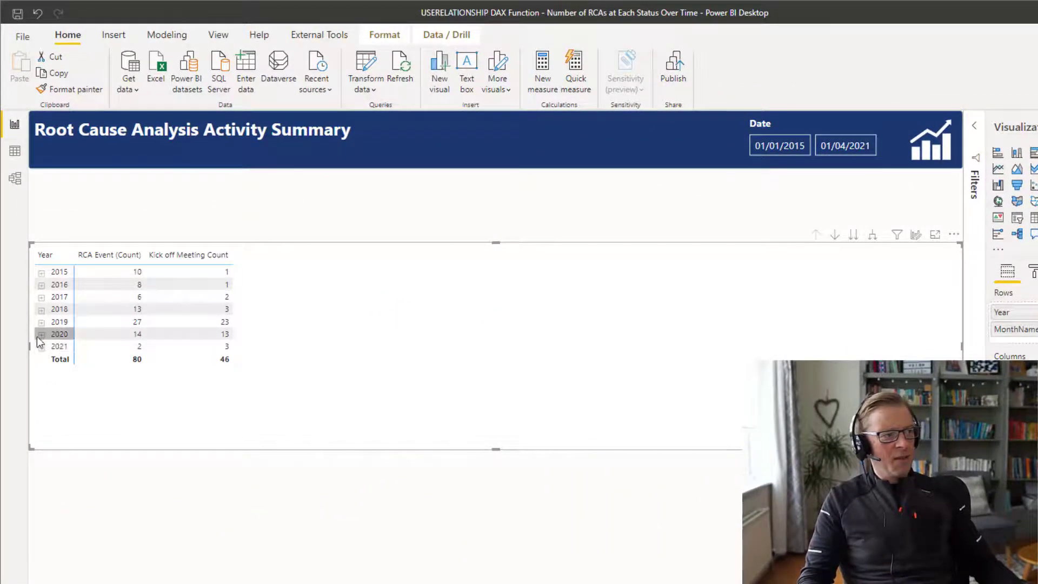
left_click(41, 335)
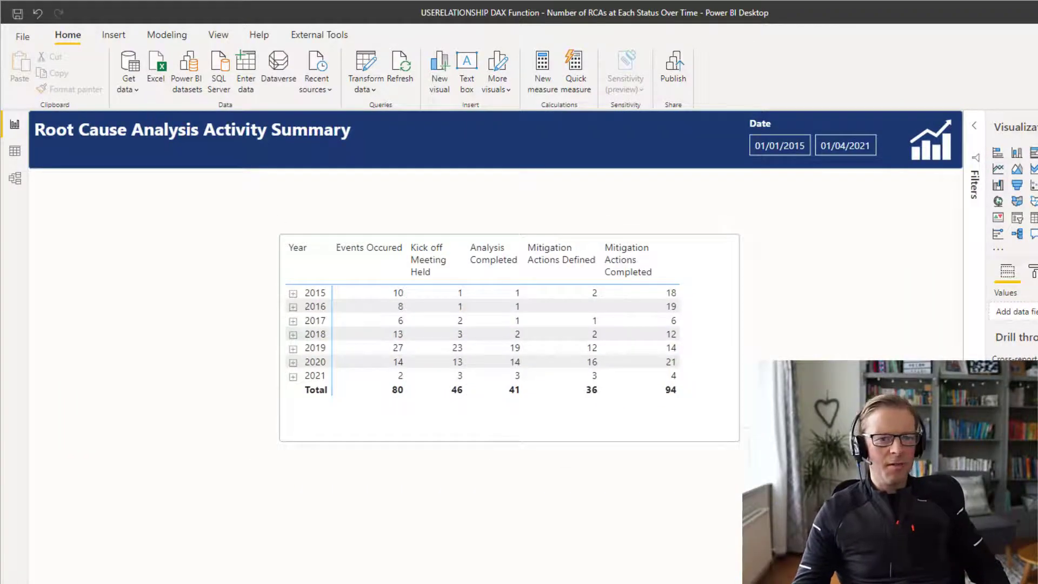
Step: Review the DAX formula of the Analysis Complete Count measure
left_click(1037, 292)
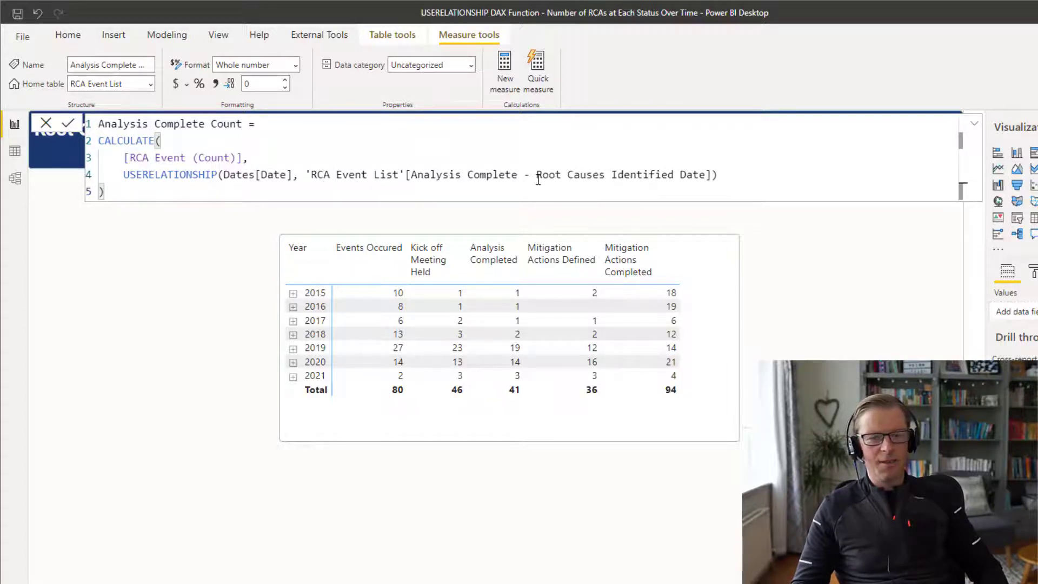
left_click(153, 304)
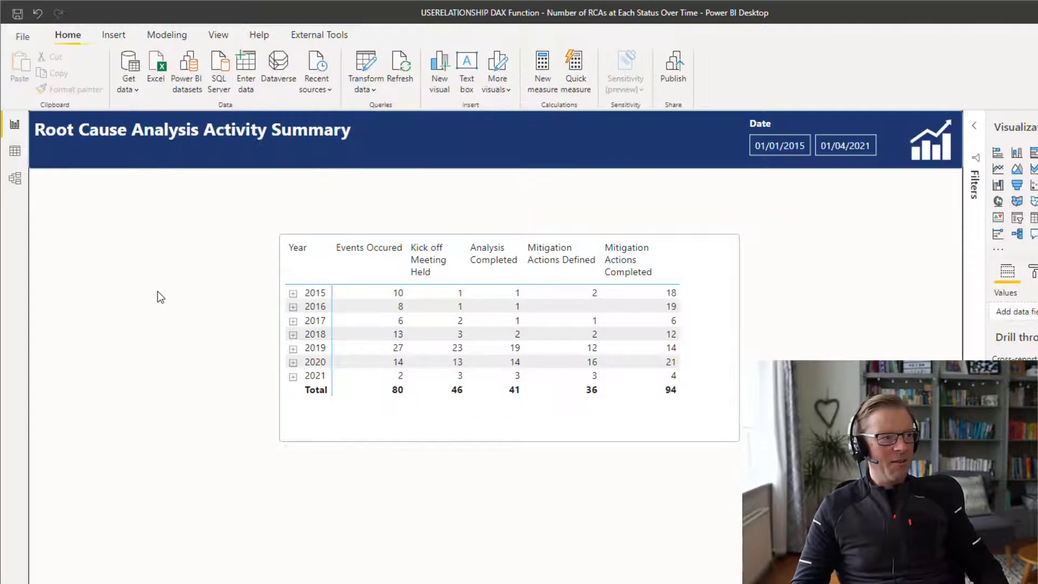
Step: Expand 2021 into its months in the activity matrix and make the matrix taller to fit the extra rows
left_click(730, 291)
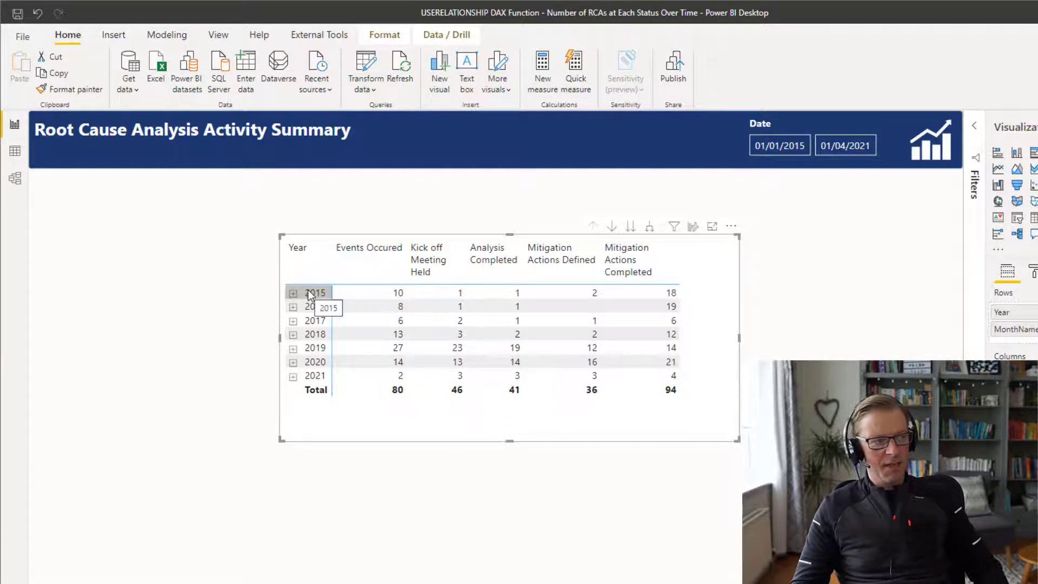
left_click(293, 375)
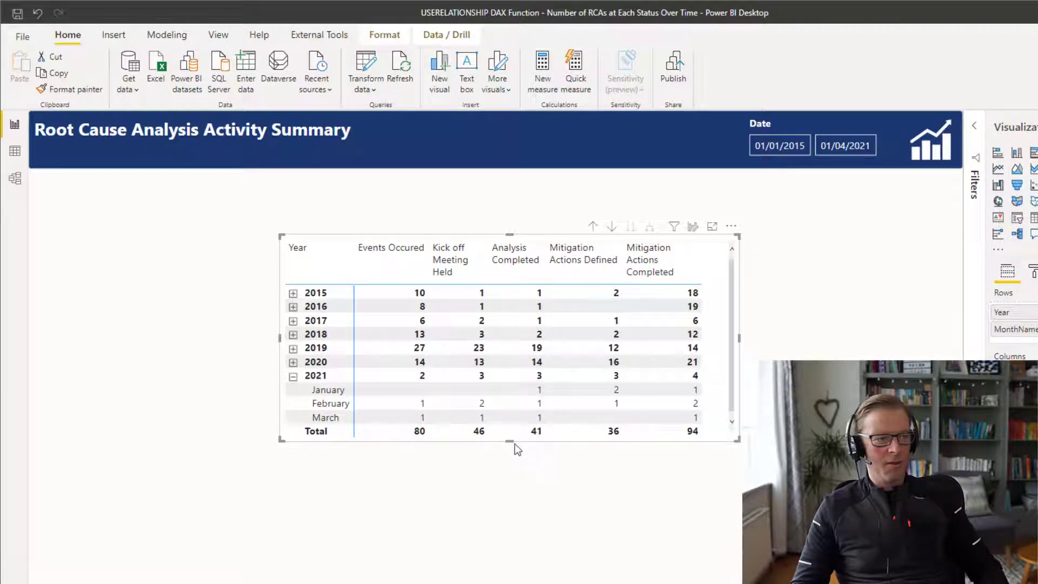
left_click_drag(509, 441, 509, 491)
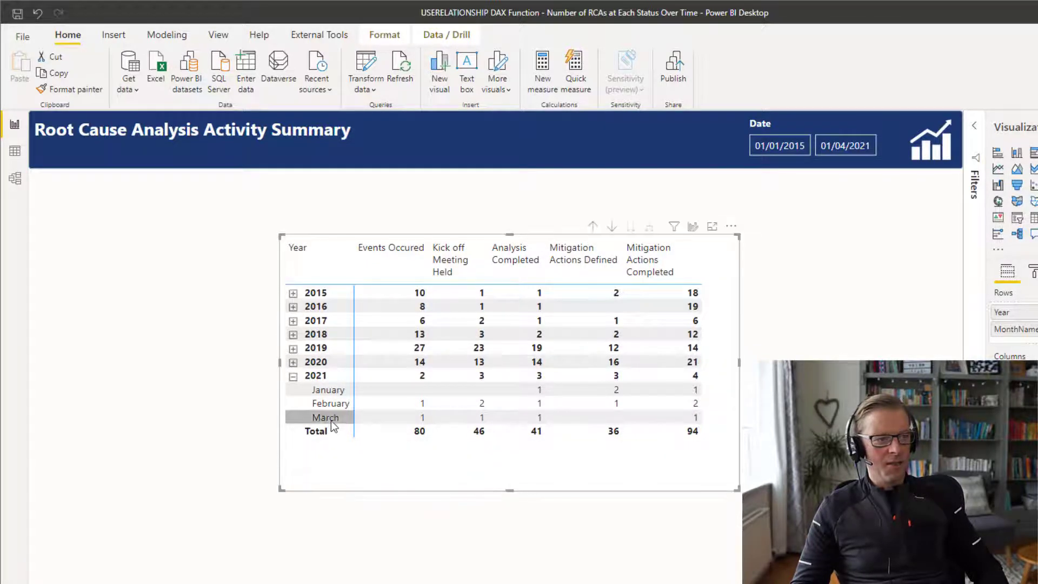